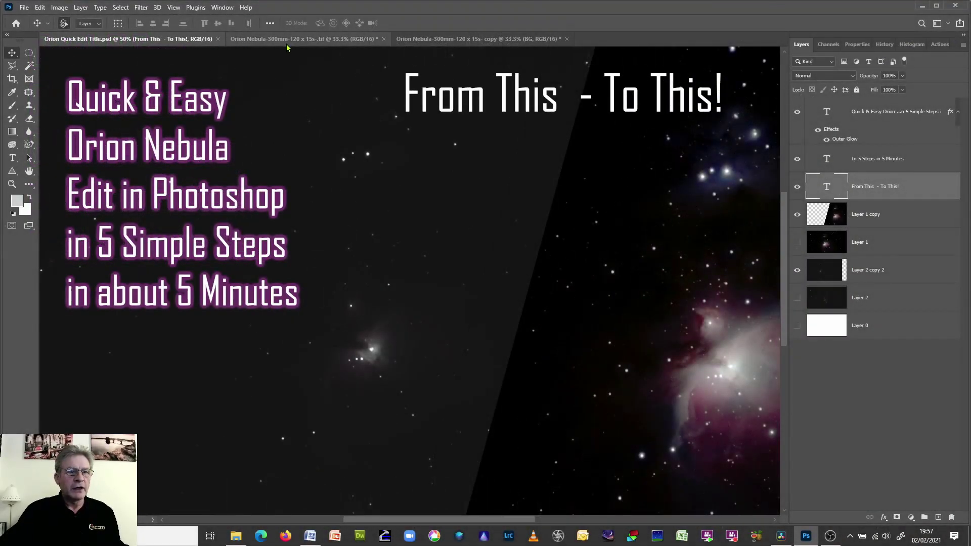
# Step: Glance at the finished colour-processed nebula copy, then return to the unprocessed Orion TIF
pyautogui.click(287, 41)
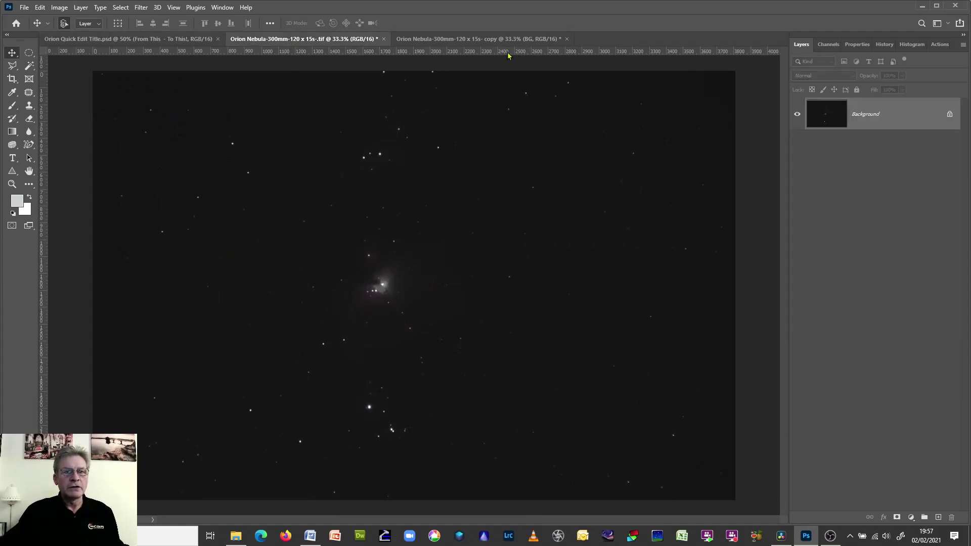
pyautogui.click(493, 41)
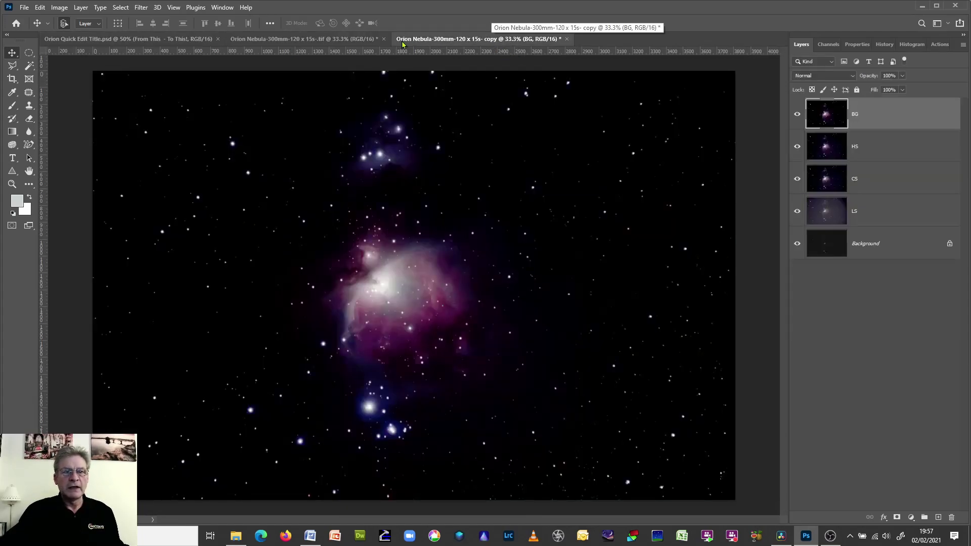
pyautogui.click(326, 41)
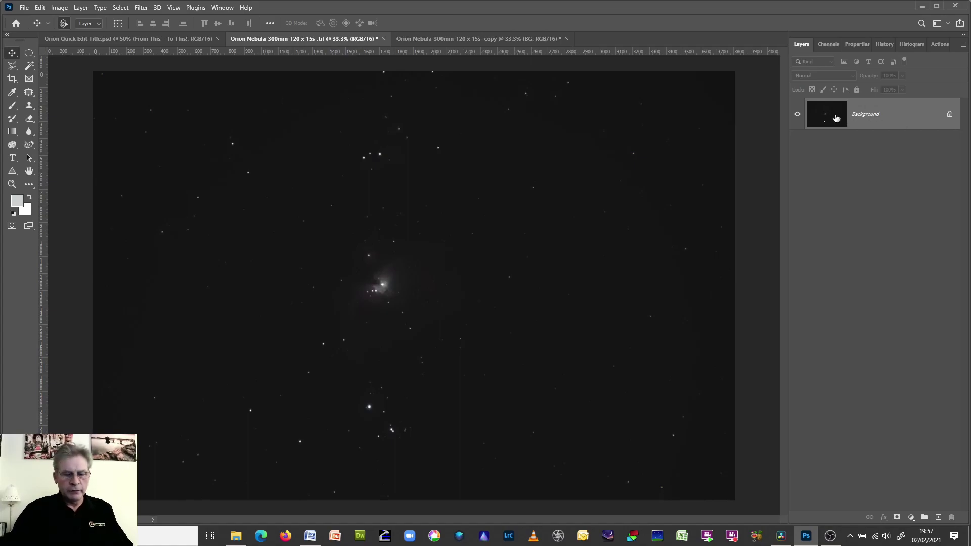
# Step: Duplicate the Background layer with Ctrl+J and name the new copy 'LS'
pyautogui.hotkey('ctrl', 'j')
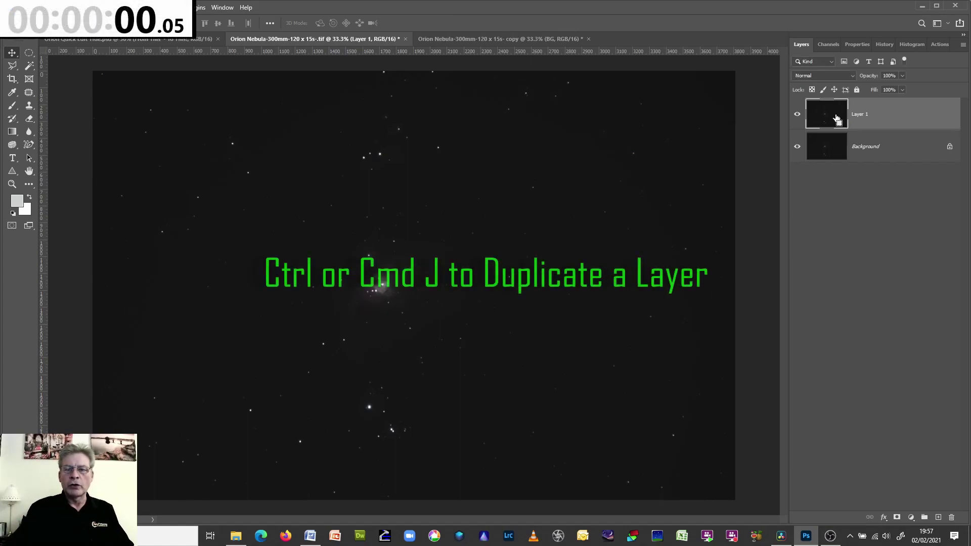
pyautogui.doubleClick(866, 114)
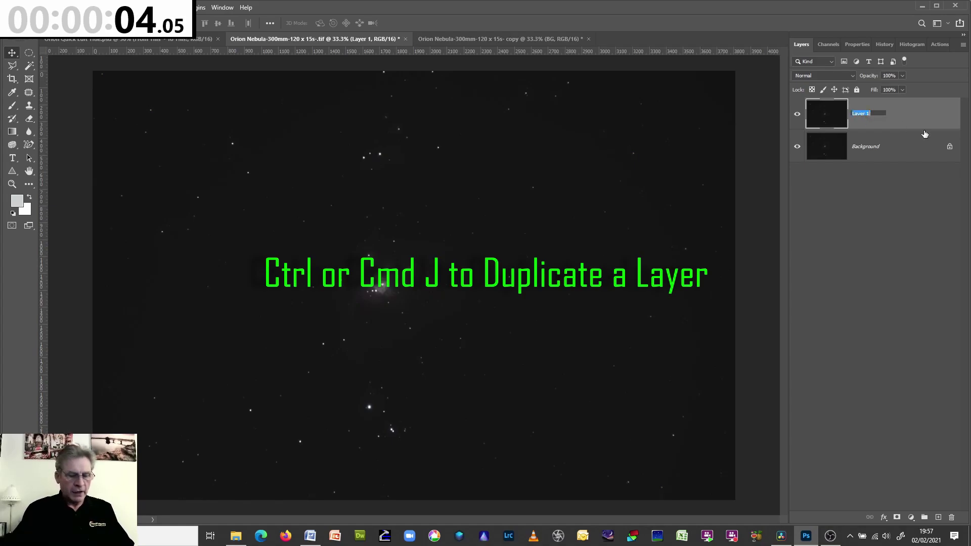
pyautogui.write('LS')
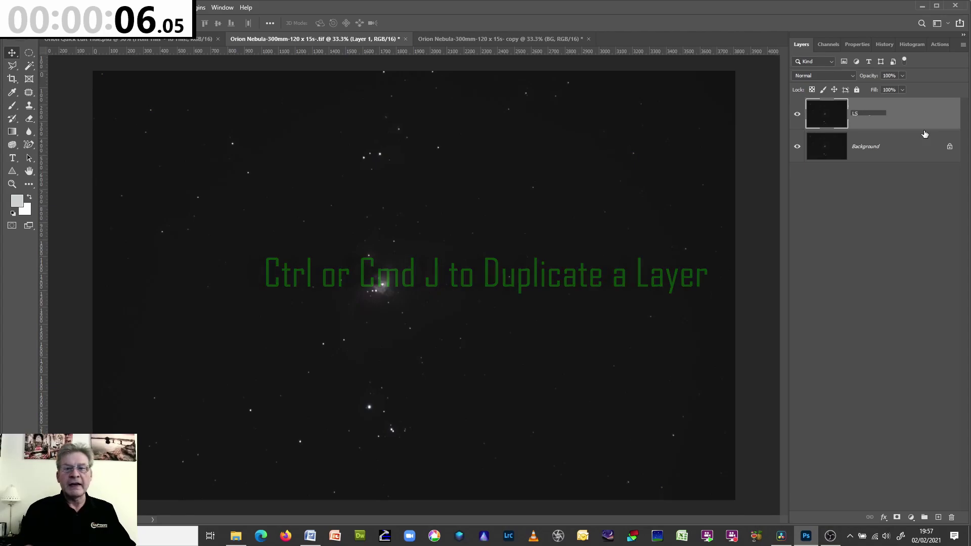
pyautogui.press('Return')
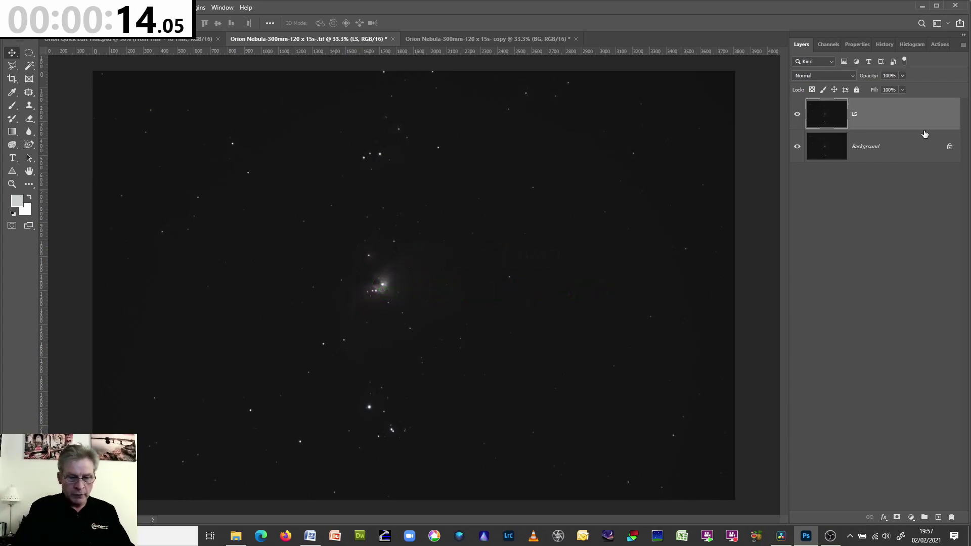
# Step: Apply a first Levels stretch to LS, pulling the midtone slider left to reveal the nebula
pyautogui.hotkey('ctrl', 'l')
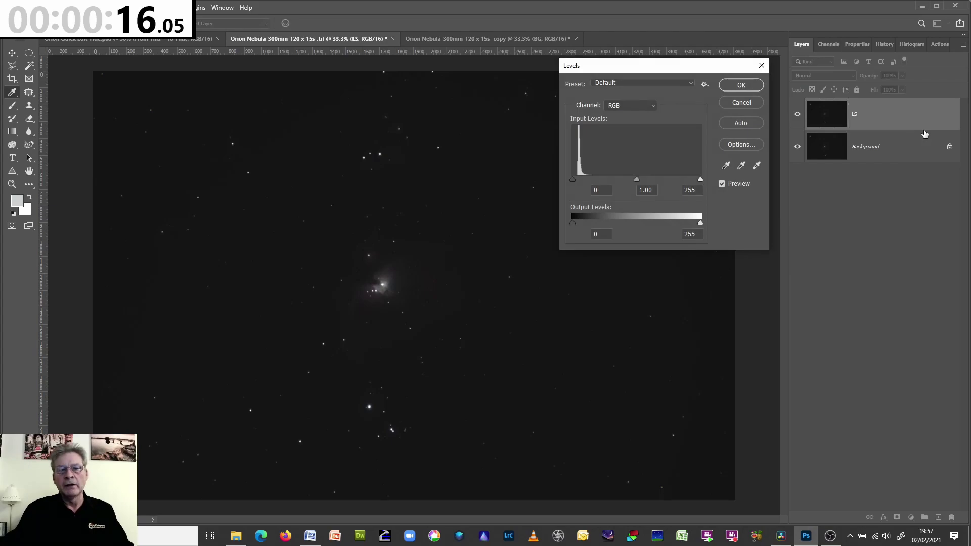
pyautogui.moveTo(683, 66); pyautogui.dragTo(666, 86)
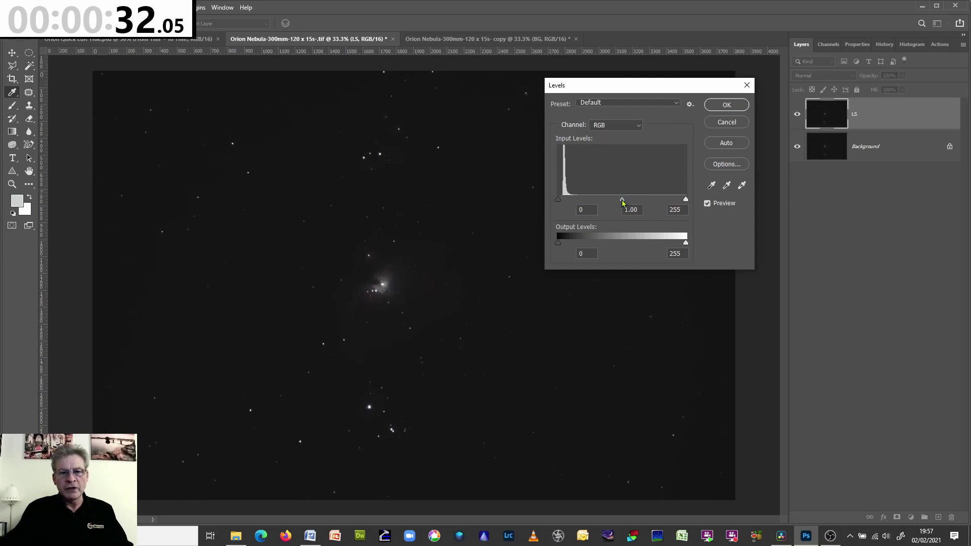
pyautogui.moveTo(621, 201); pyautogui.dragTo(601, 199)
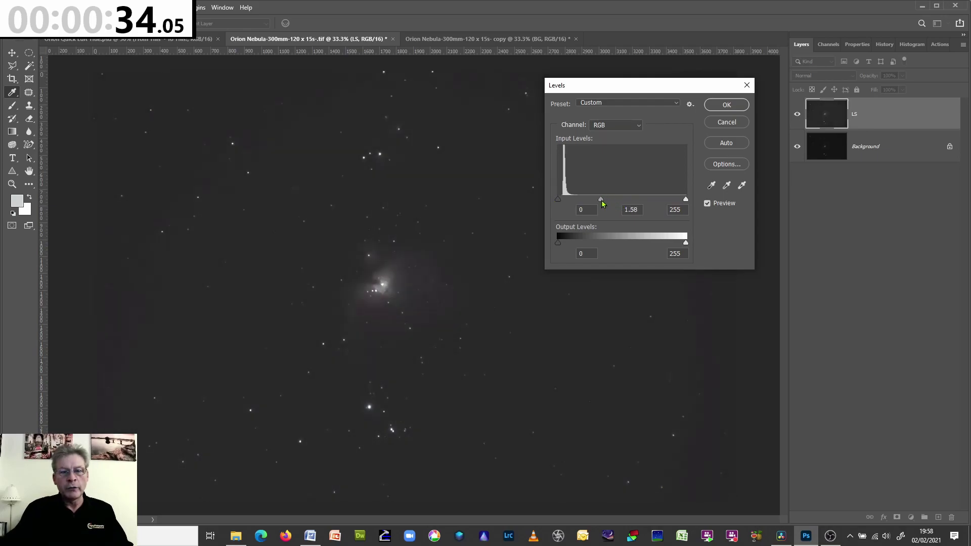
pyautogui.click(728, 105)
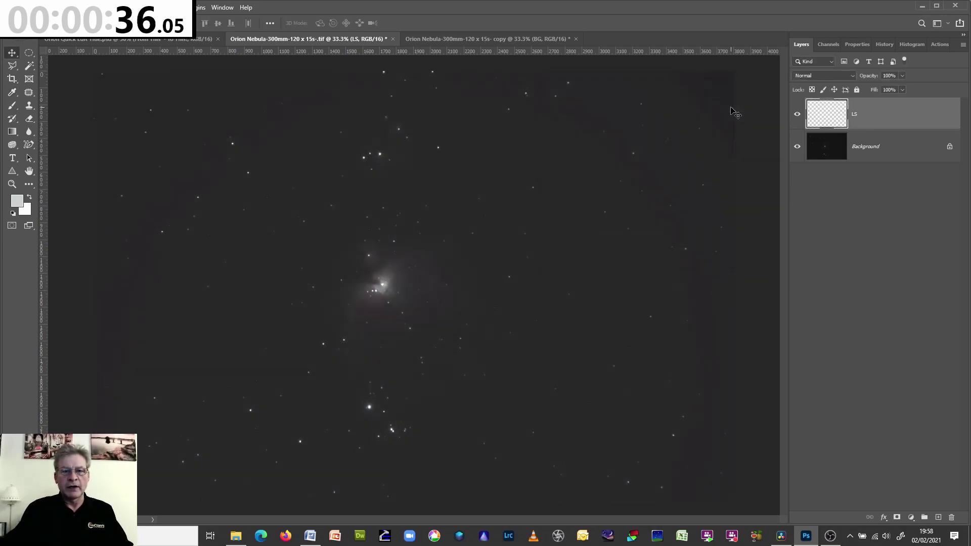
# Step: Apply a second midtone stretch, then set a third pass to midtone 1.18 and black input 57
pyautogui.hotkey('ctrl', 'l')
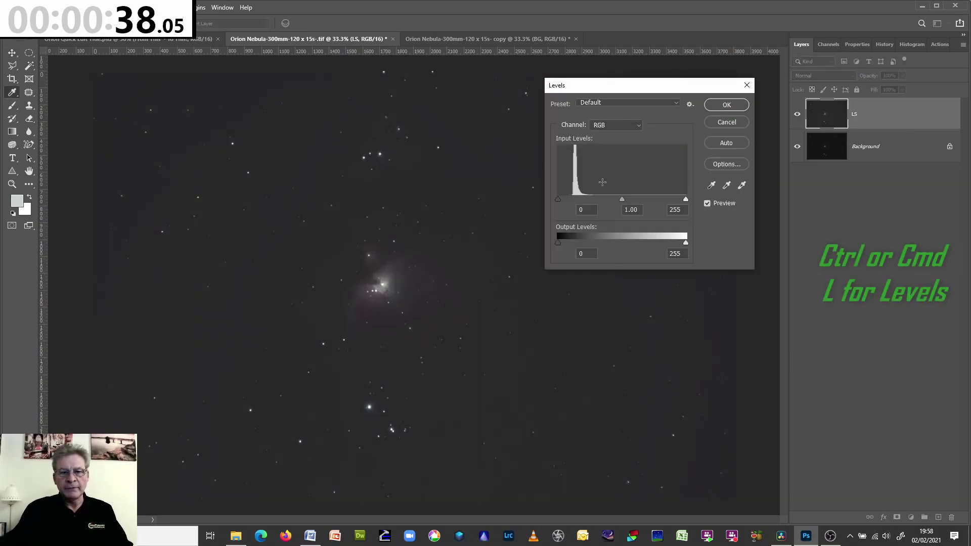
pyautogui.moveTo(622, 201); pyautogui.dragTo(603, 199)
pyautogui.click(724, 104)
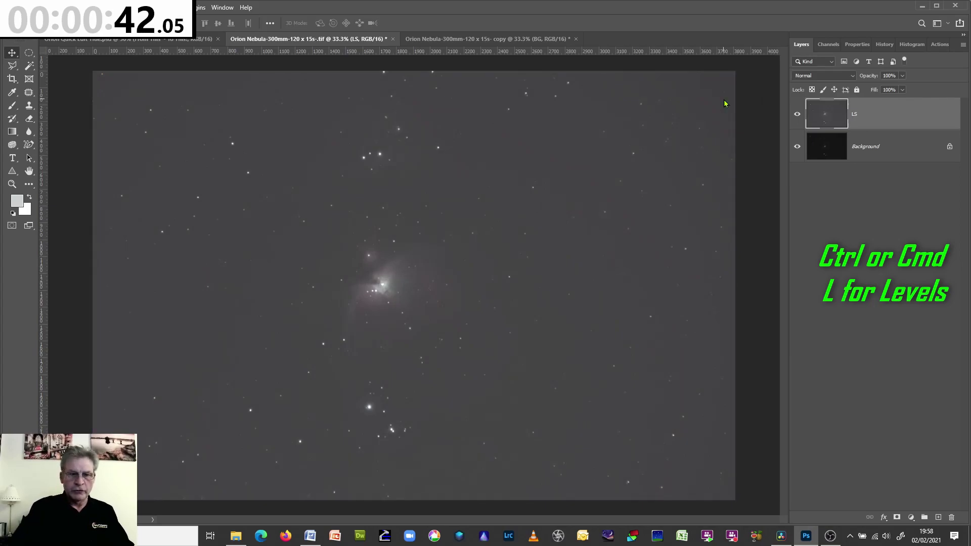
pyautogui.hotkey('ctrl', 'l')
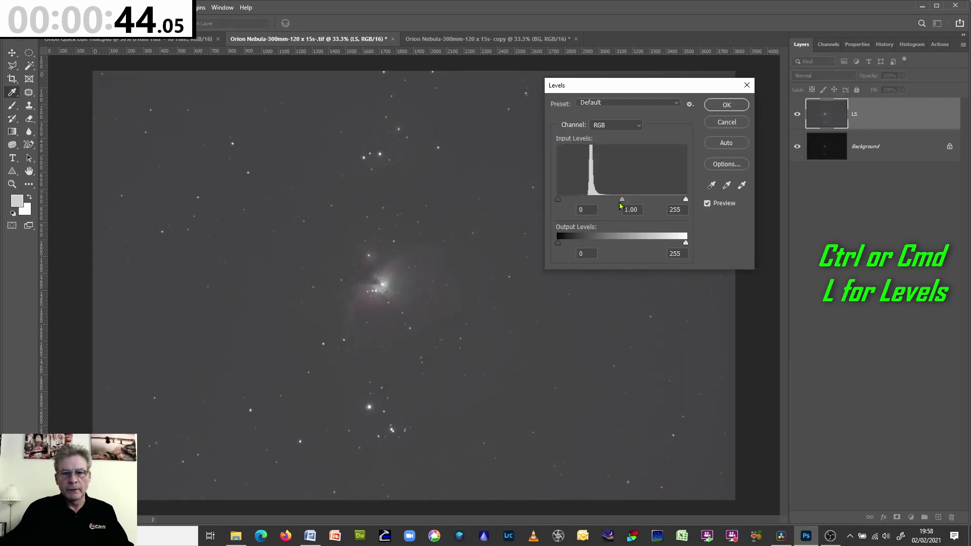
pyautogui.moveTo(619, 201); pyautogui.dragTo(614, 201)
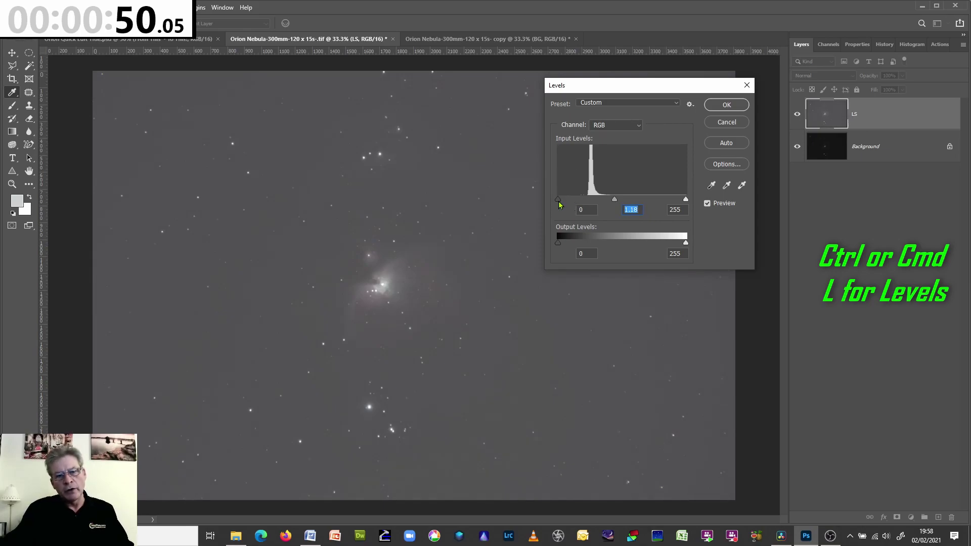
pyautogui.moveTo(564, 201); pyautogui.dragTo(586, 193)
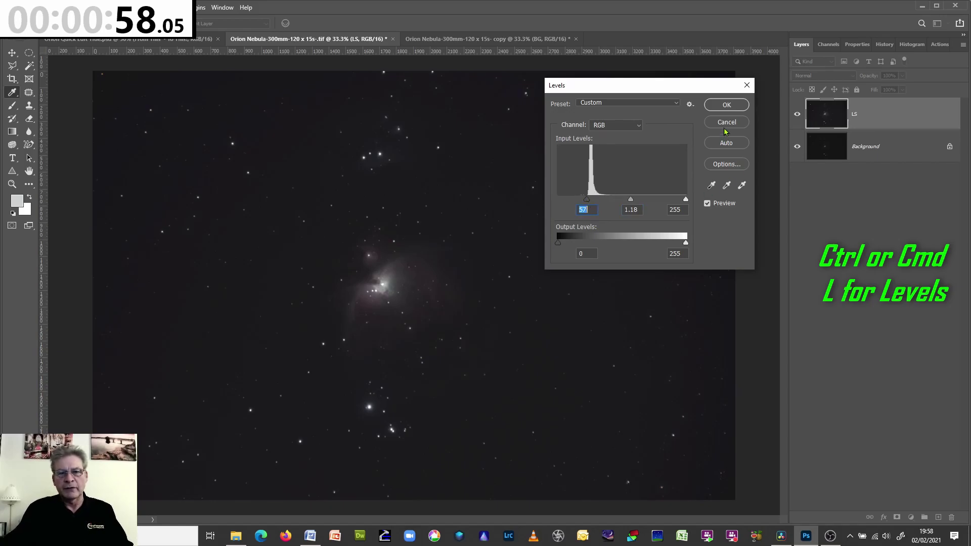
# Step: Apply the pending Levels pass, then another that lifts the midtones to 1.45
pyautogui.click(727, 105)
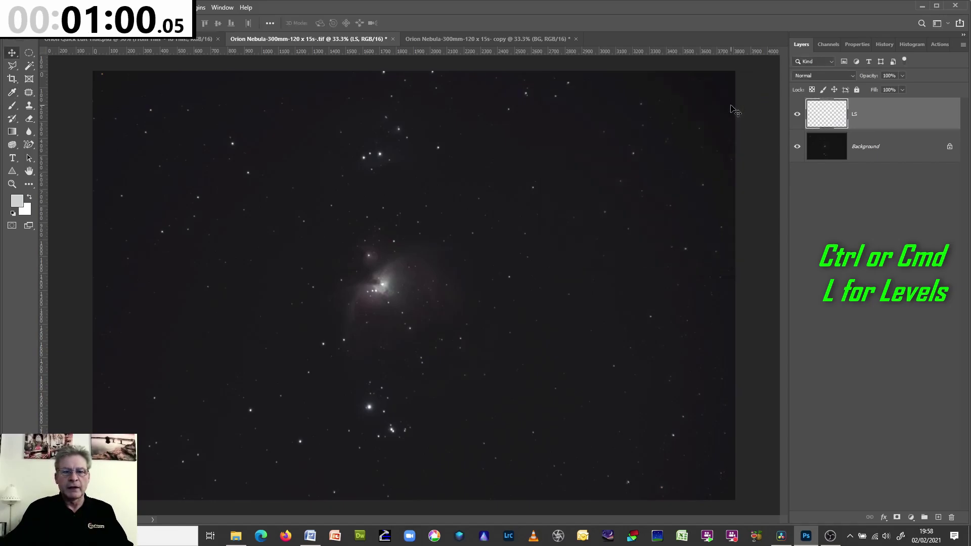
pyautogui.hotkey('ctrl', 'l')
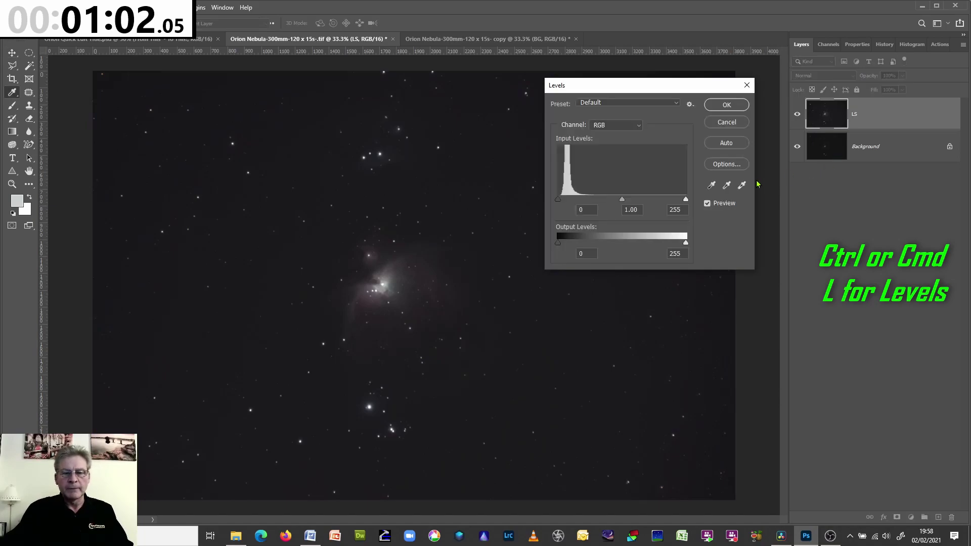
pyautogui.moveTo(622, 199); pyautogui.dragTo(609, 201)
pyautogui.click(719, 105)
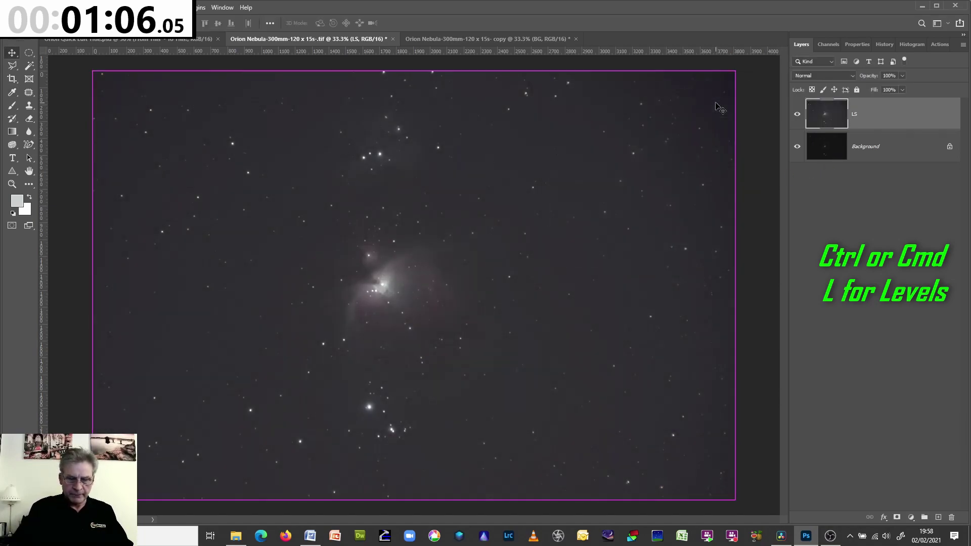
# Step: Run further Levels passes: midtones 1.60 with black 28, then midtones 1.33 with black 20
pyautogui.hotkey('ctrl', 'l')
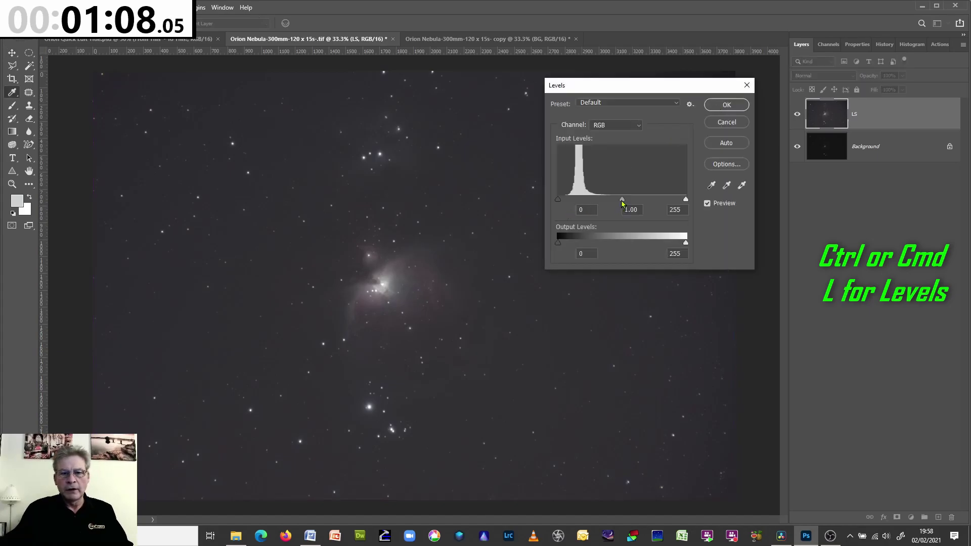
pyautogui.moveTo(621, 200); pyautogui.dragTo(571, 187)
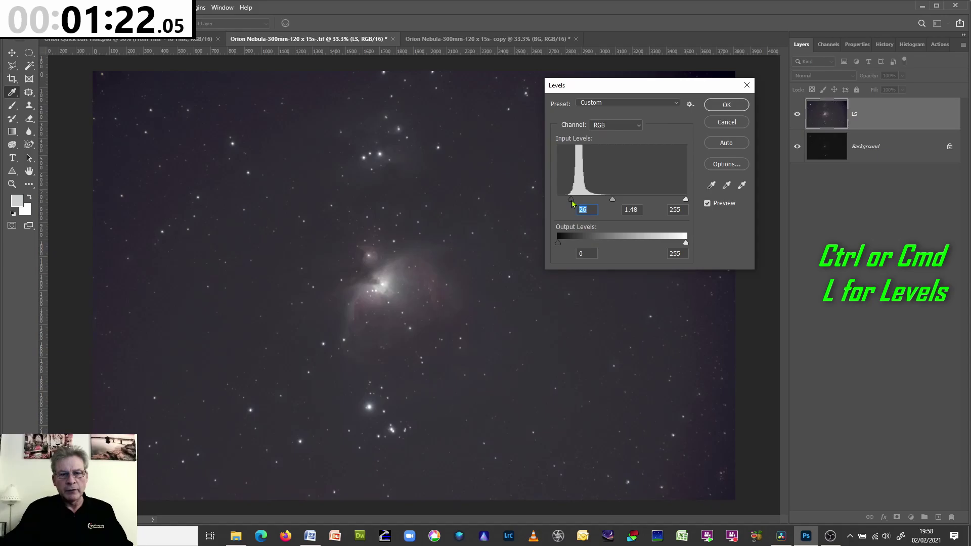
pyautogui.moveTo(572, 200); pyautogui.dragTo(573, 200)
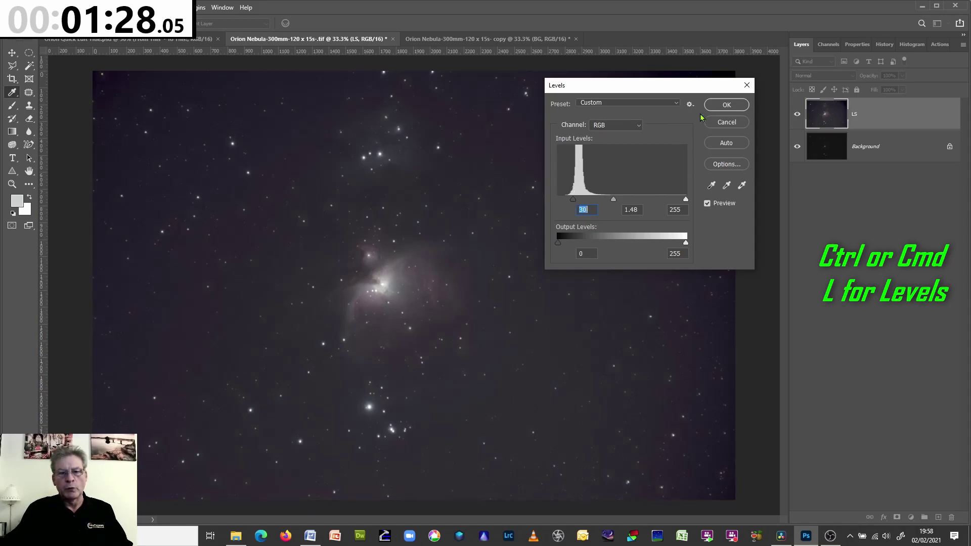
pyautogui.click(741, 108)
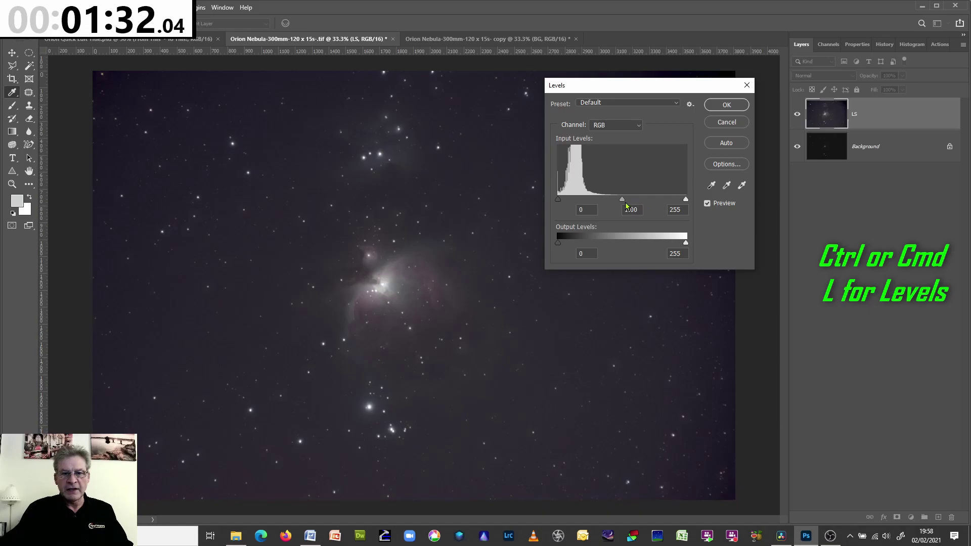
pyautogui.moveTo(623, 203); pyautogui.dragTo(610, 204)
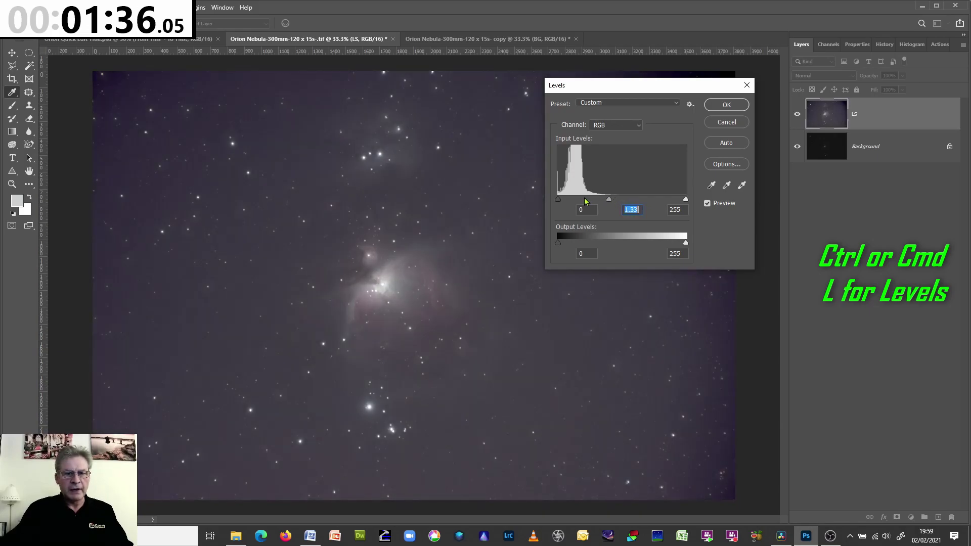
pyautogui.moveTo(565, 202); pyautogui.dragTo(568, 202)
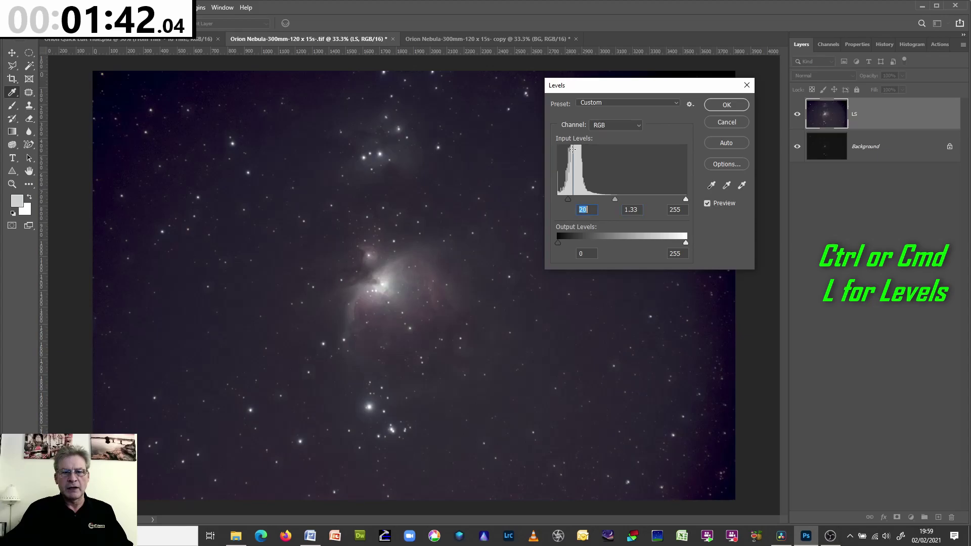
pyautogui.click(727, 105)
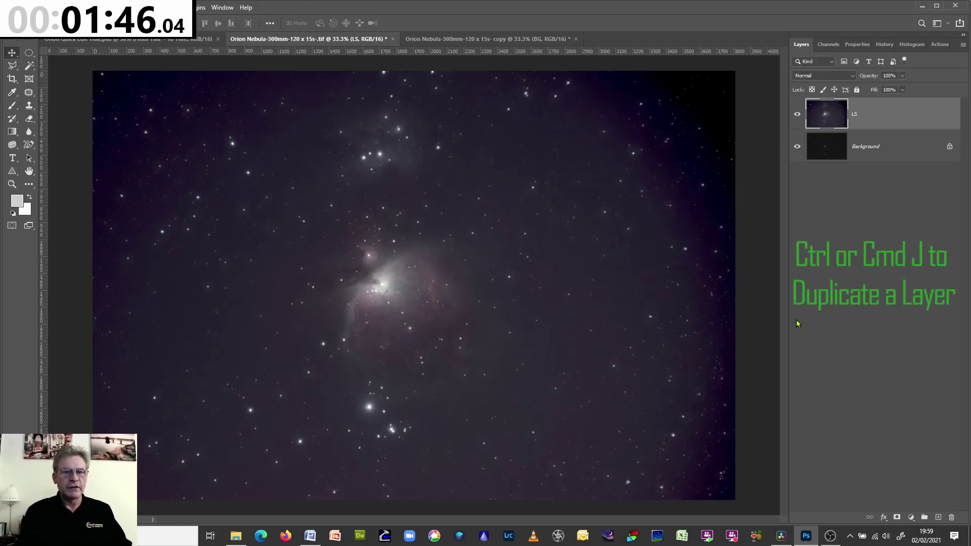
# Step: Duplicate the LS layer and name the copy 'CS'
pyautogui.hotkey('ctrl', 'j')
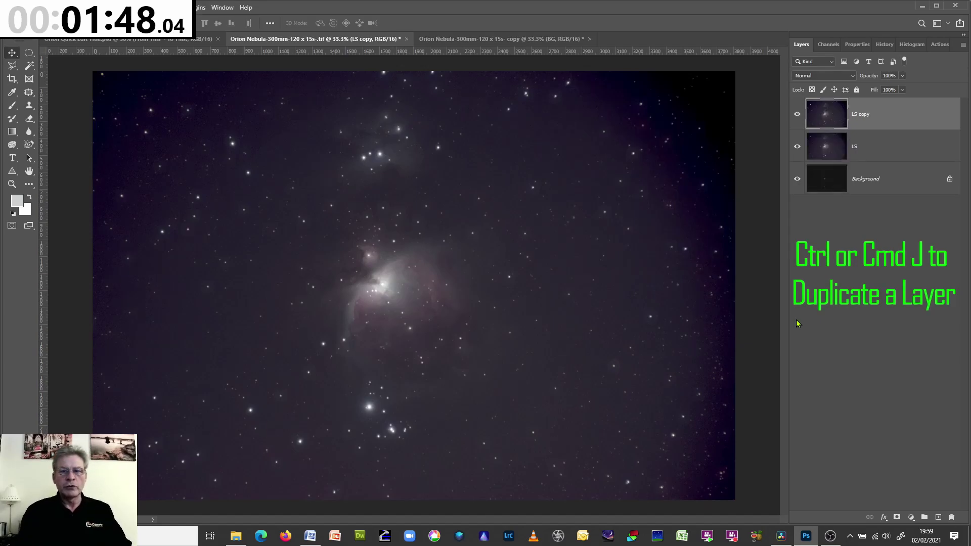
pyautogui.doubleClick(860, 114)
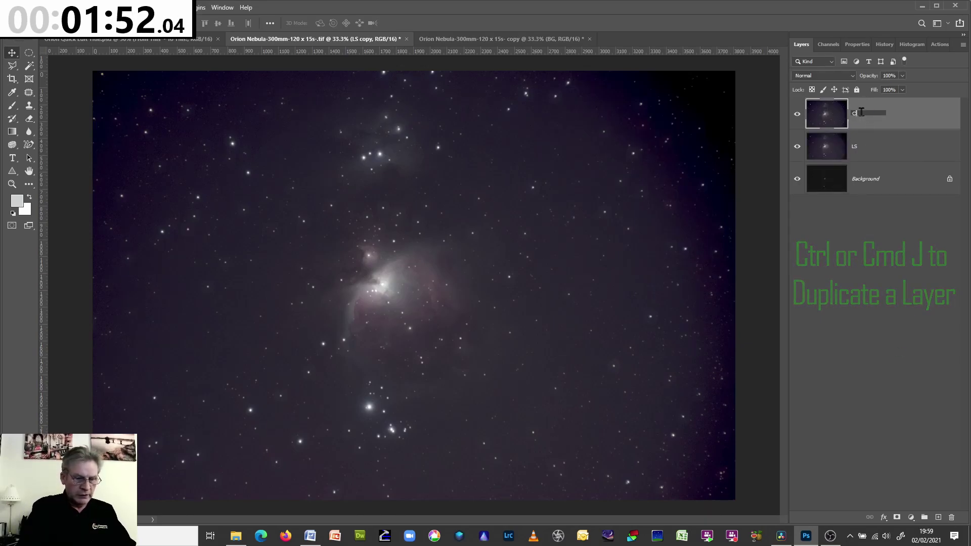
pyautogui.write('CS')
pyautogui.press('Return')
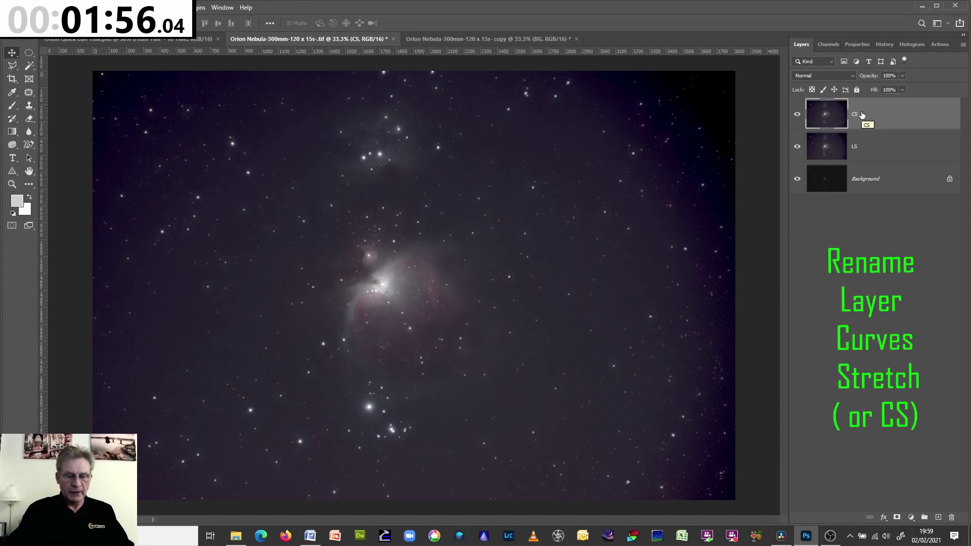
# Step: In Curves at 50% zoom, drag the sky tones down and the nebula midtones up on-image (input 70, output 63)
pyautogui.hotkey('ctrl', 'm')
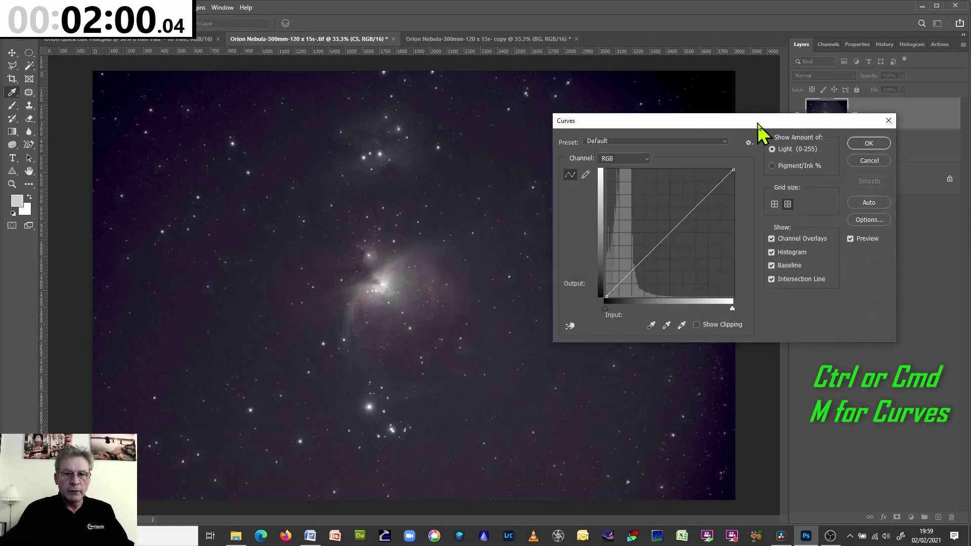
pyautogui.moveTo(754, 127); pyautogui.dragTo(785, 120)
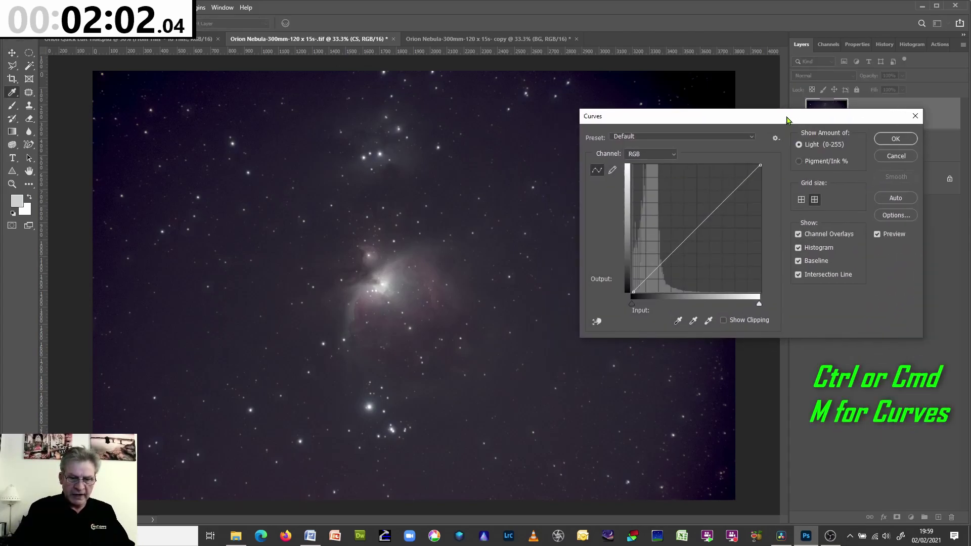
pyautogui.hotkey('ctrl', '+')
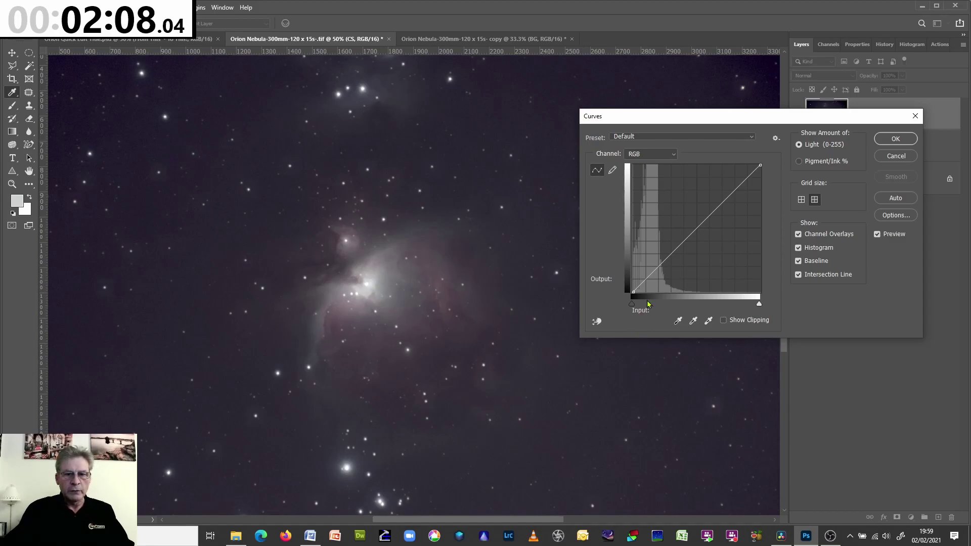
pyautogui.click(599, 327)
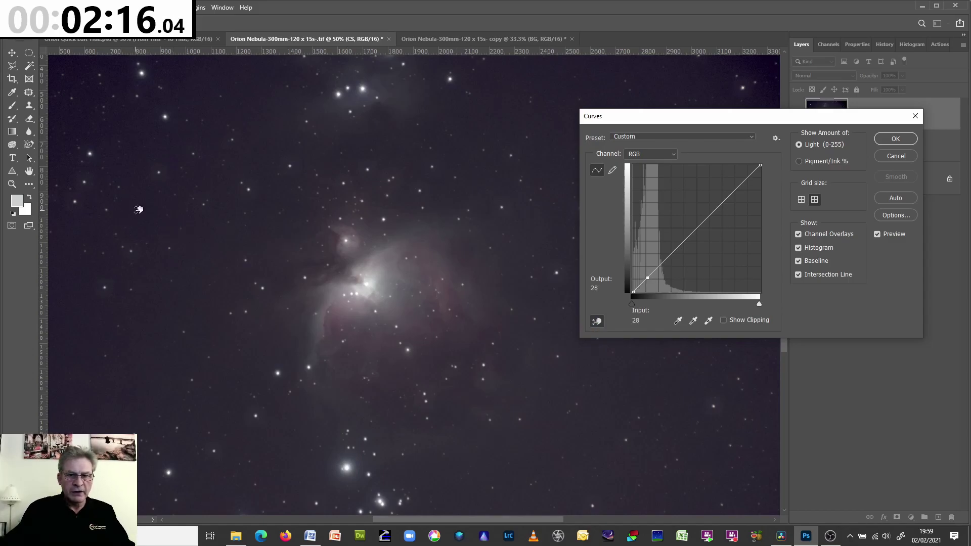
pyautogui.moveTo(139, 207); pyautogui.dragTo(138, 219)
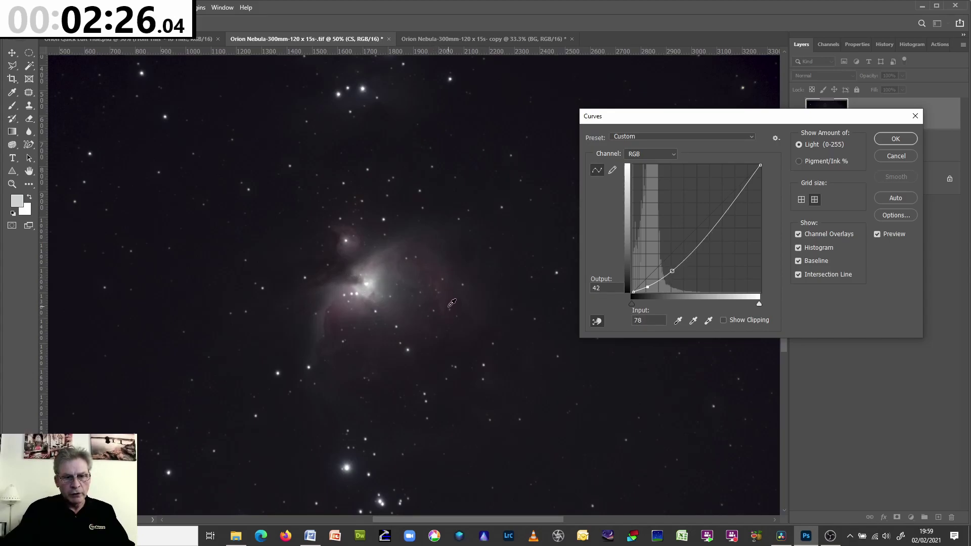
pyautogui.moveTo(451, 299); pyautogui.dragTo(450, 285)
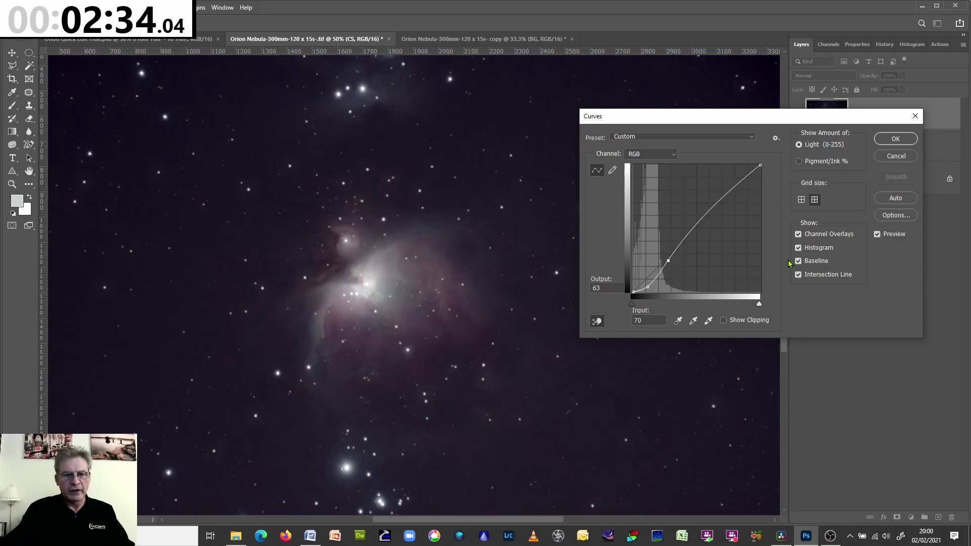
# Step: Apply the first Curves stretch, then start a second one by pulling the sampled sky tone down
pyautogui.click(898, 143)
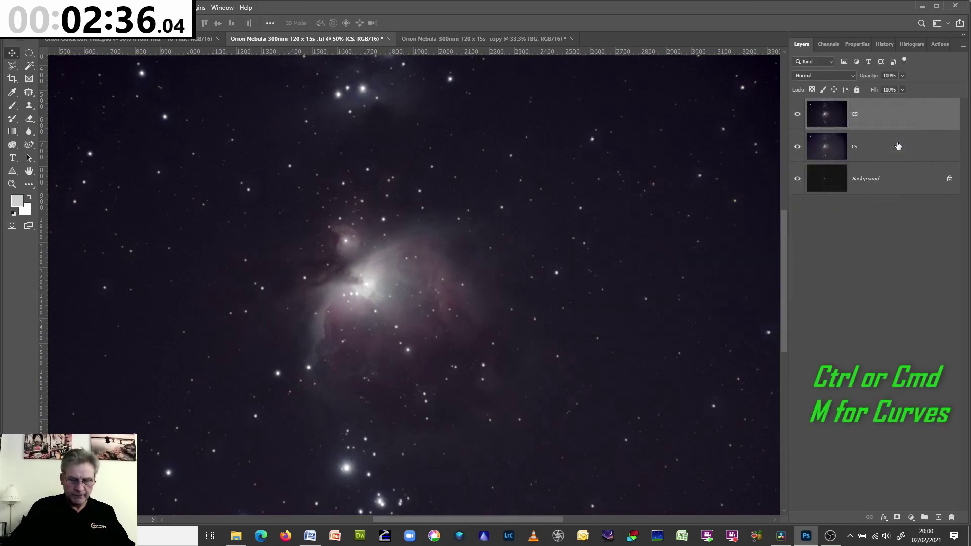
pyautogui.hotkey('ctrl', 'm')
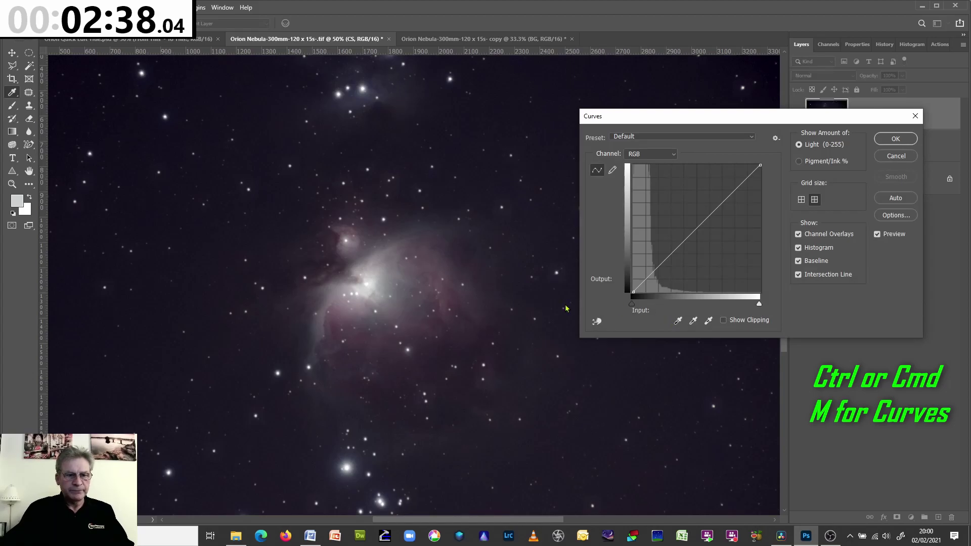
pyautogui.click(597, 321)
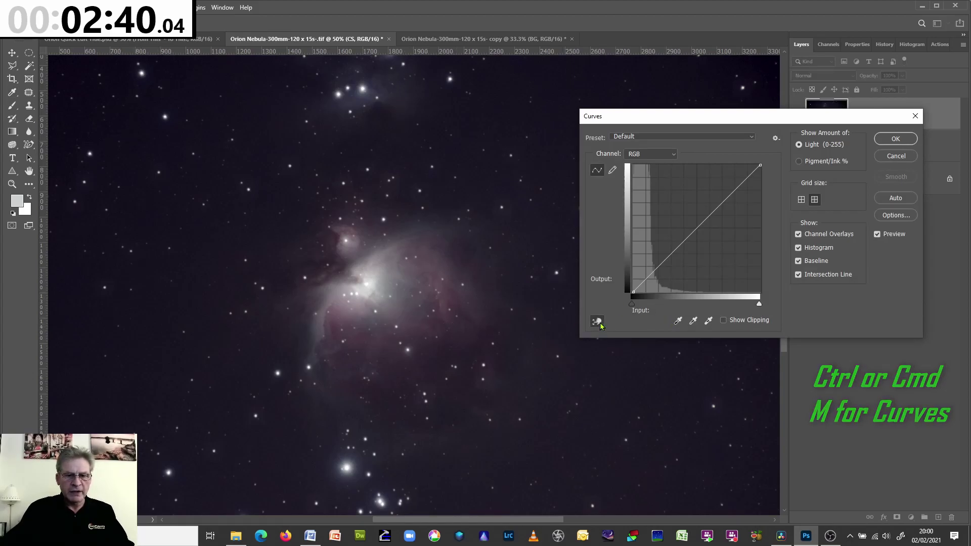
pyautogui.click(142, 209)
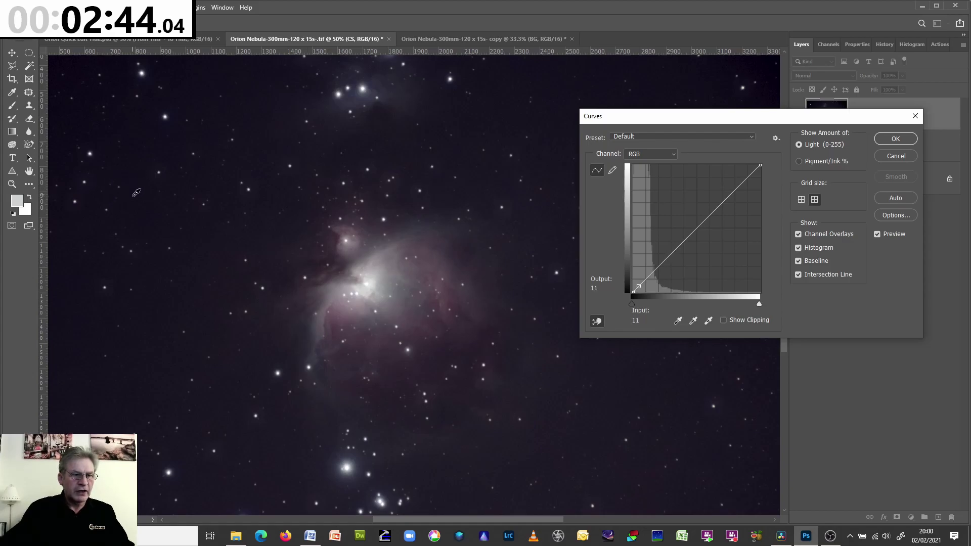
pyautogui.moveTo(136, 198); pyautogui.dragTo(136, 204)
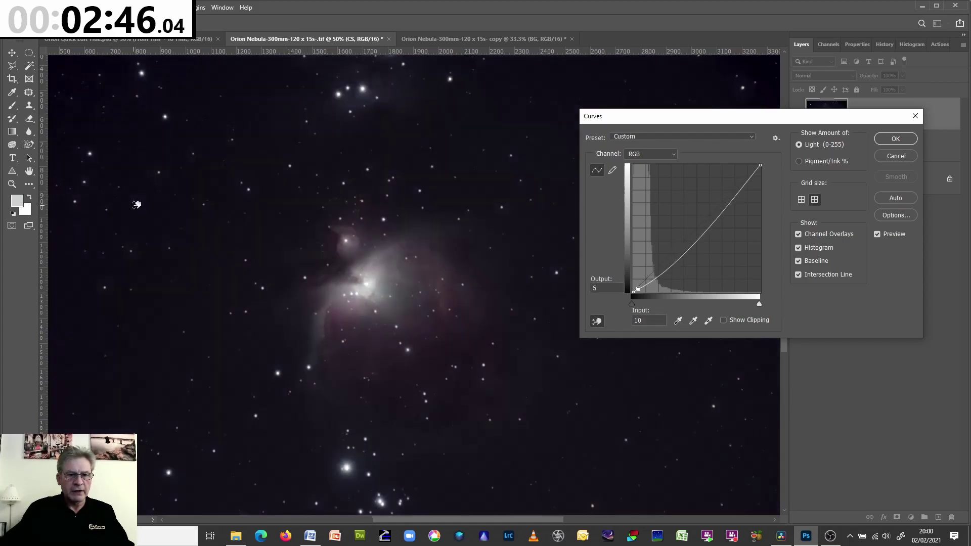
# Step: Delete the stray bright-core point, lift the input-60 midtone point to output 63, and apply
pyautogui.moveTo(449, 310); pyautogui.dragTo(449, 303)
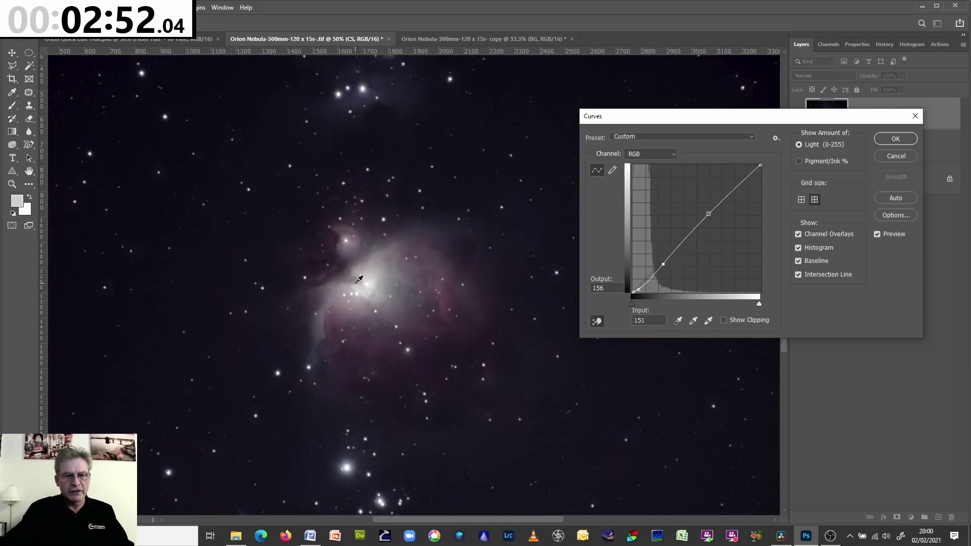
pyautogui.click(372, 275)
pyautogui.press('Delete')
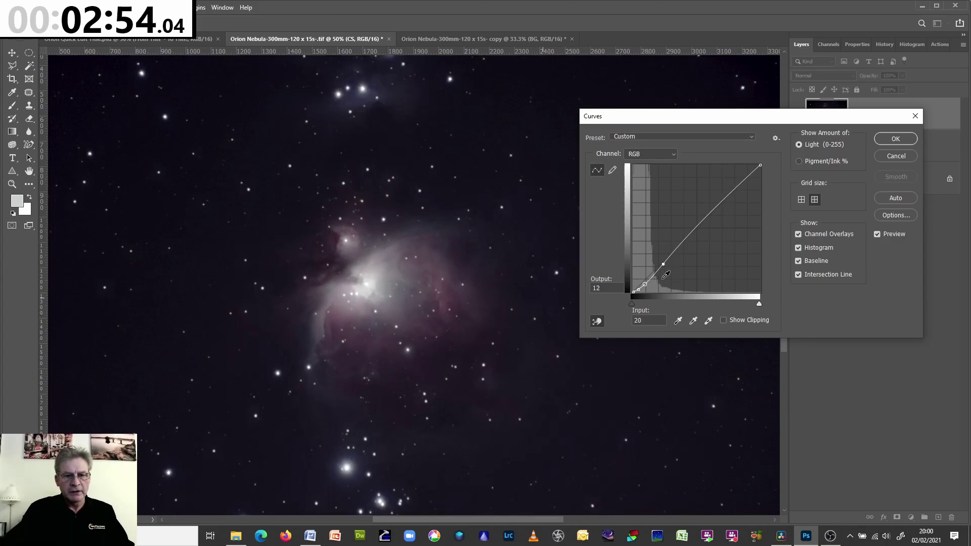
pyautogui.click(665, 265)
pyautogui.moveTo(664, 265); pyautogui.dragTo(664, 261)
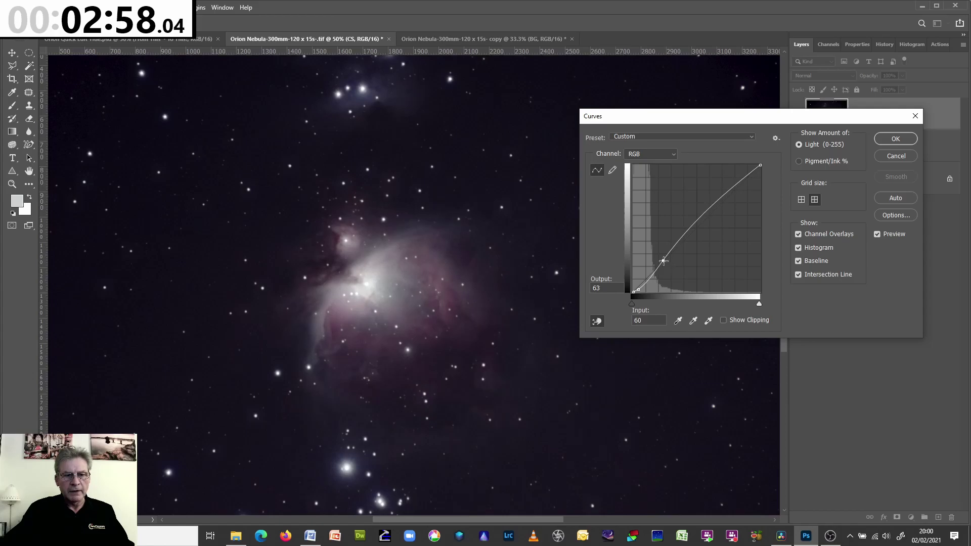
pyautogui.click(893, 139)
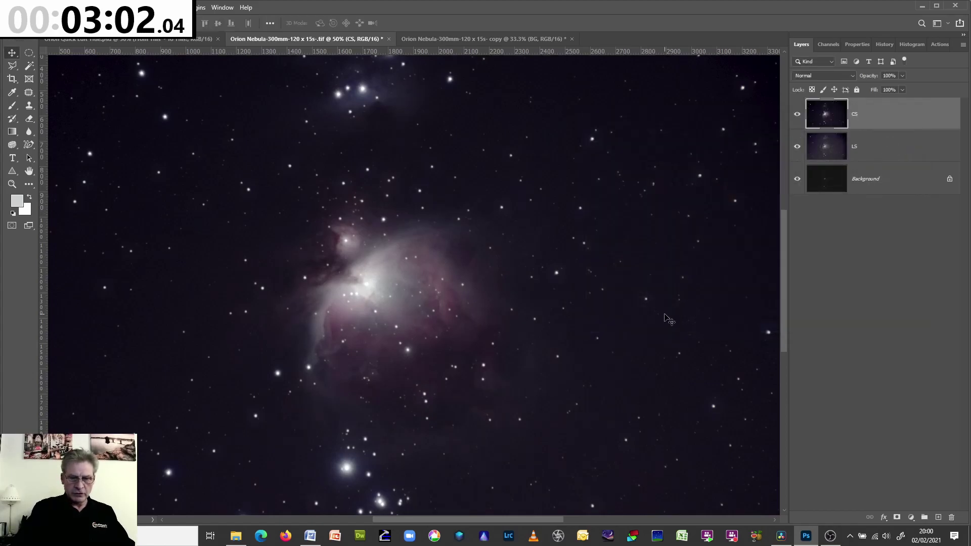
# Step: Zoom out and use Curves to move the black point to input 11, darkening the sky
pyautogui.hotkey('ctrl', '-')
pyautogui.hotkey('ctrl', '-')
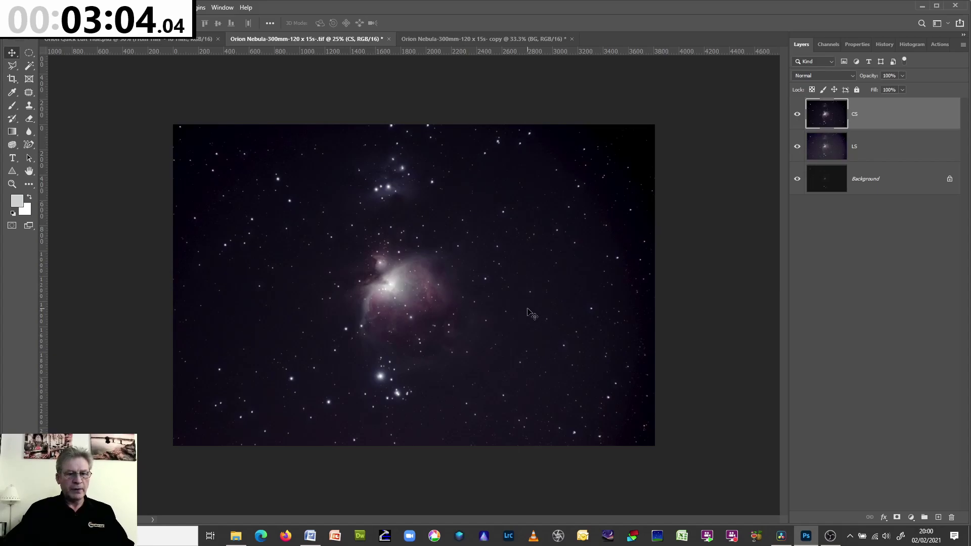
pyautogui.hotkey('ctrl', 'l')
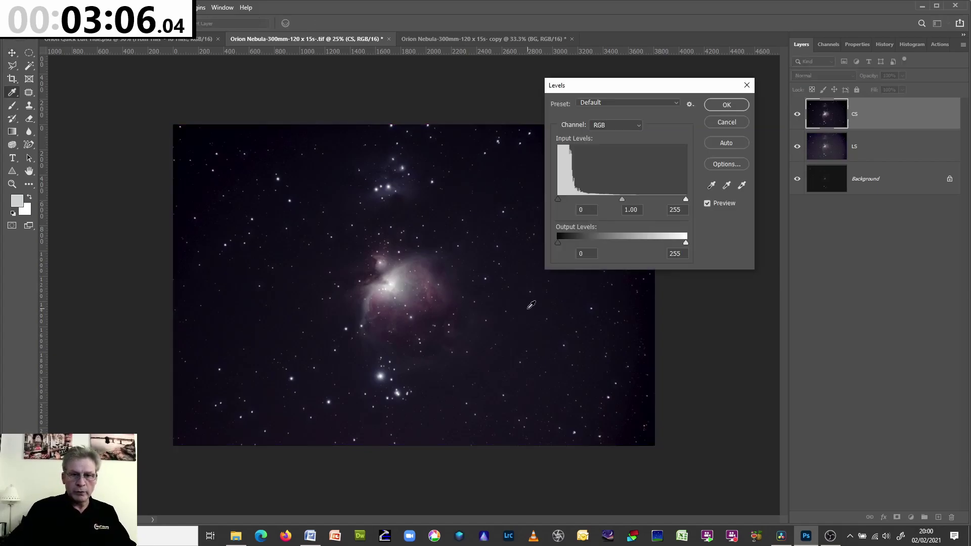
pyautogui.click(733, 127)
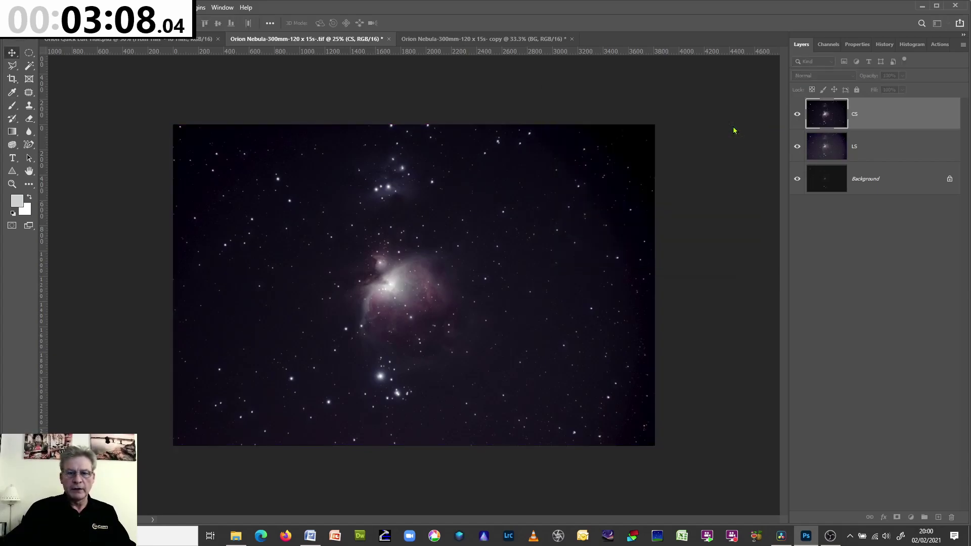
pyautogui.hotkey('ctrl', 'm')
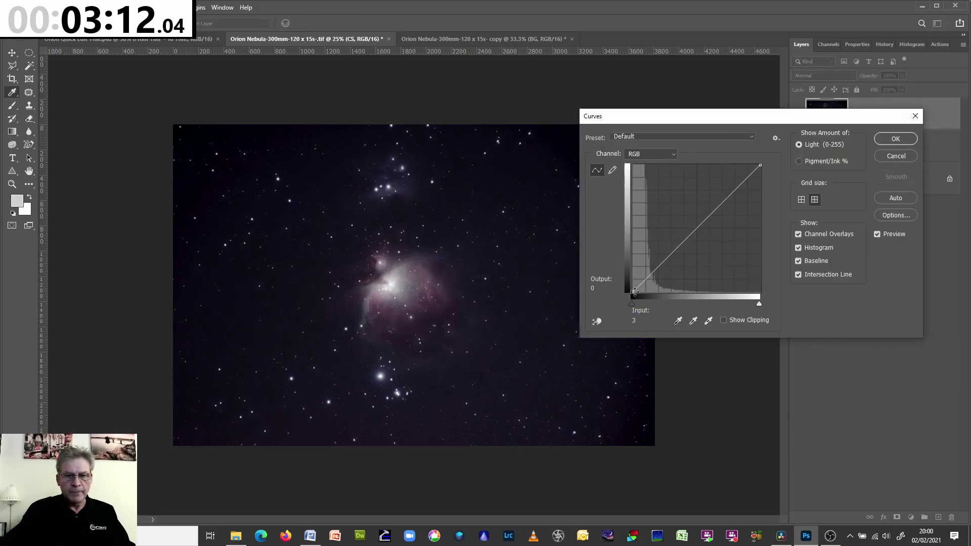
pyautogui.moveTo(633, 293); pyautogui.dragTo(638, 292)
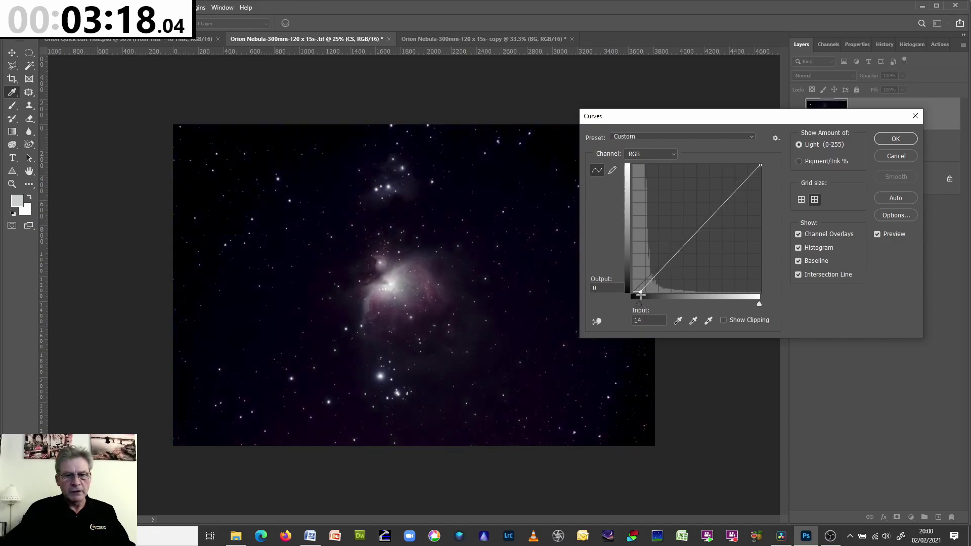
pyautogui.moveTo(640, 293); pyautogui.dragTo(638, 293)
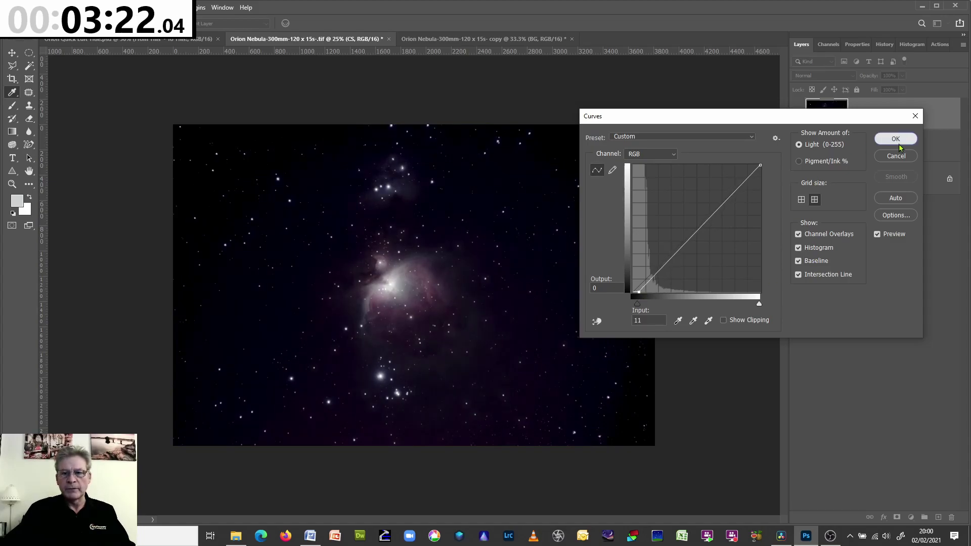
pyautogui.click(883, 138)
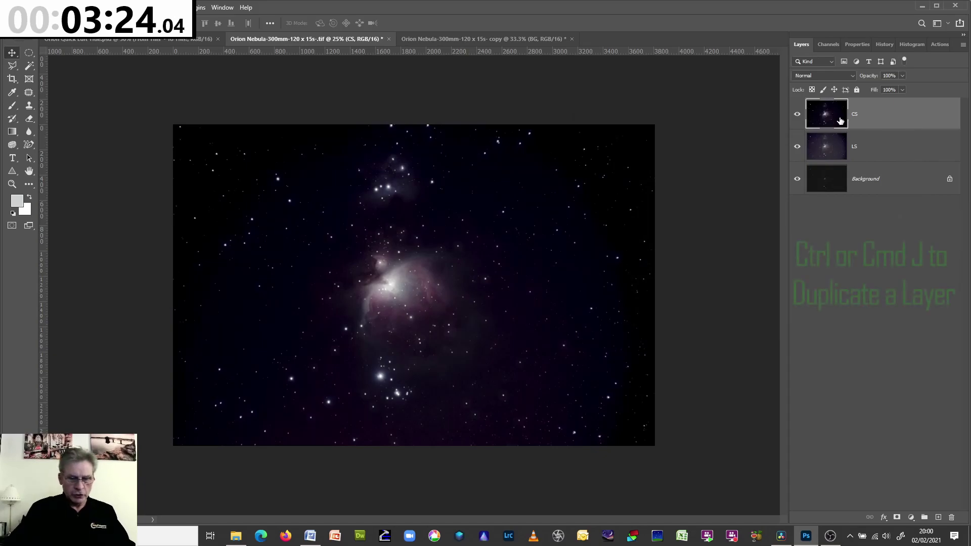
# Step: Duplicate the CS layer and name the copy 'HS'
pyautogui.hotkey('ctrl', 'j')
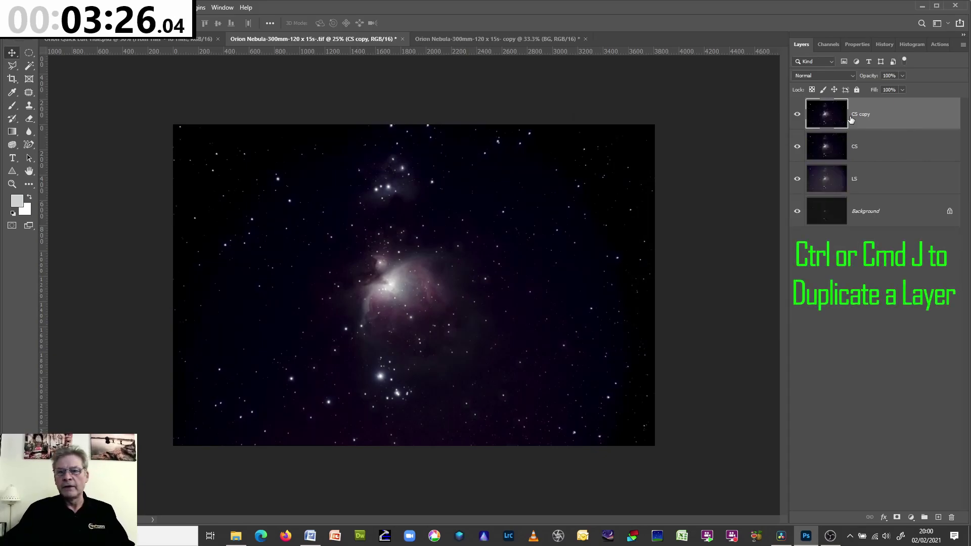
pyautogui.doubleClick(863, 120)
pyautogui.write('HS')
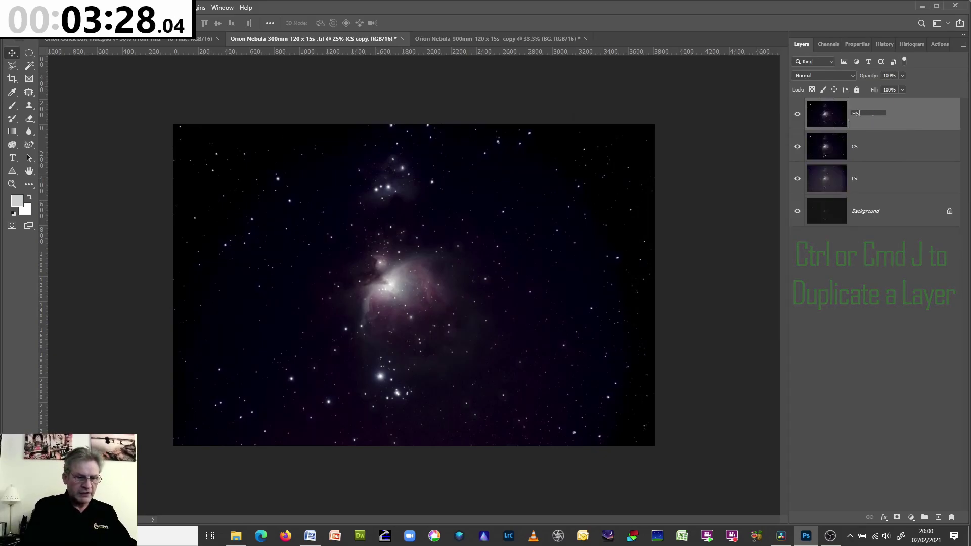
pyautogui.press('Return')
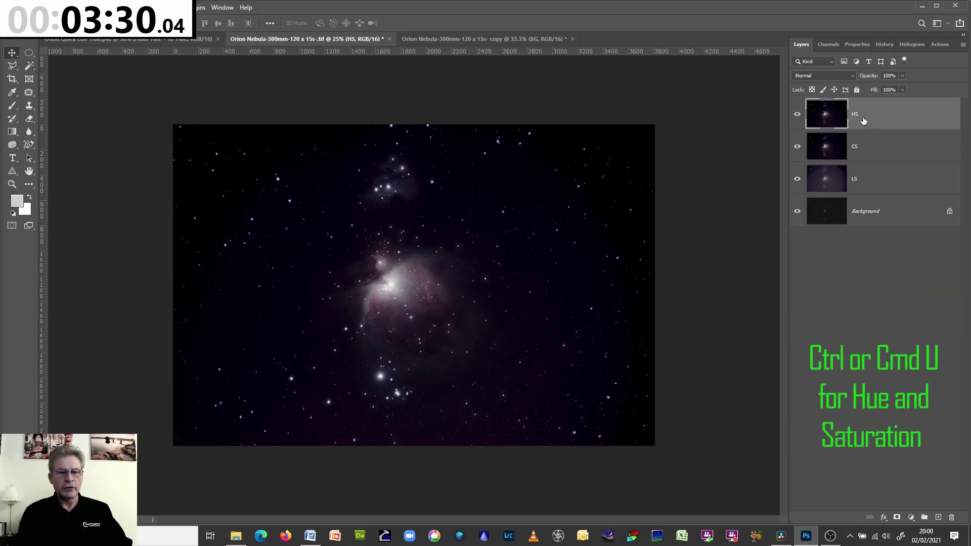
# Step: Apply a Hue/Saturation boost of saturation +21 to the HS layer
pyautogui.hotkey('ctrl', 'u')
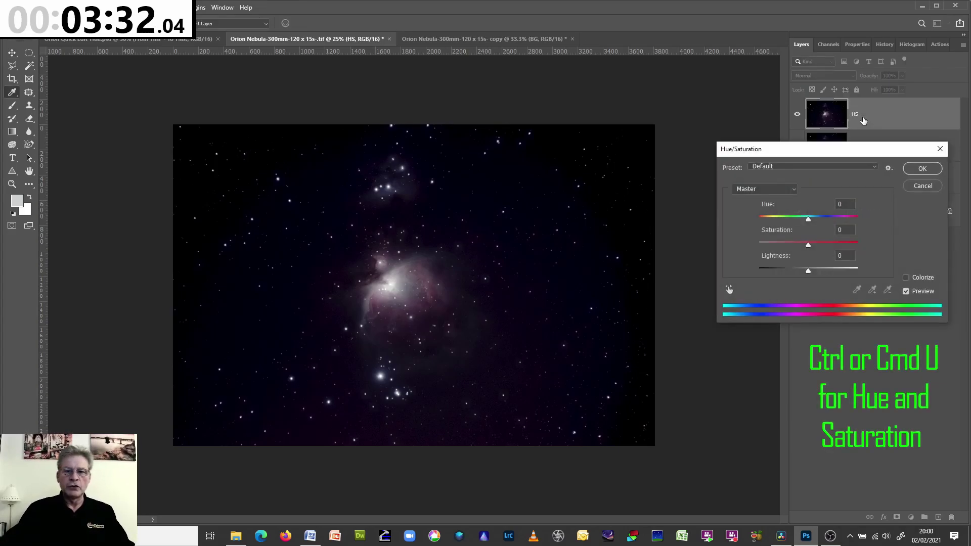
pyautogui.moveTo(836, 156); pyautogui.dragTo(775, 169)
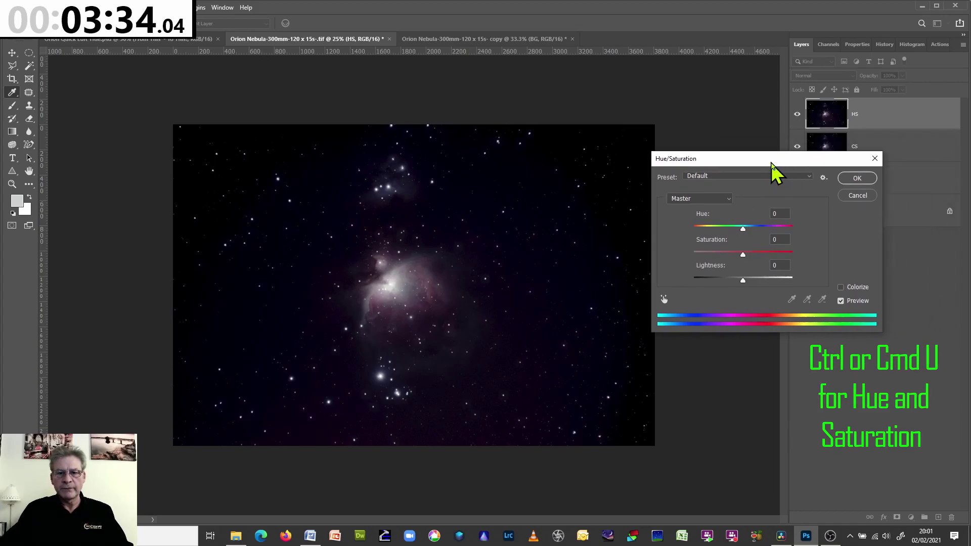
pyautogui.moveTo(748, 257); pyautogui.dragTo(747, 261)
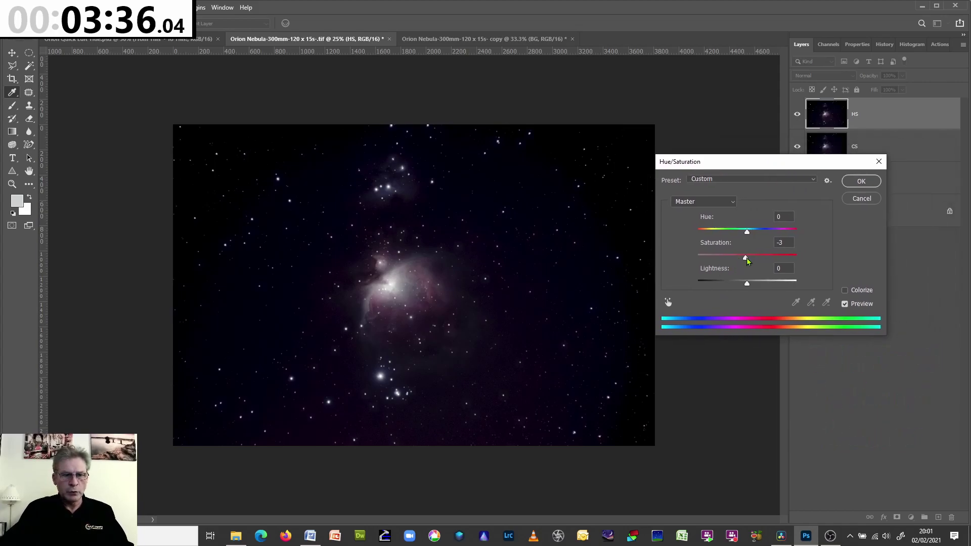
pyautogui.press('Up')
pyautogui.press('Up')
pyautogui.hotkey('ctrl', '+')
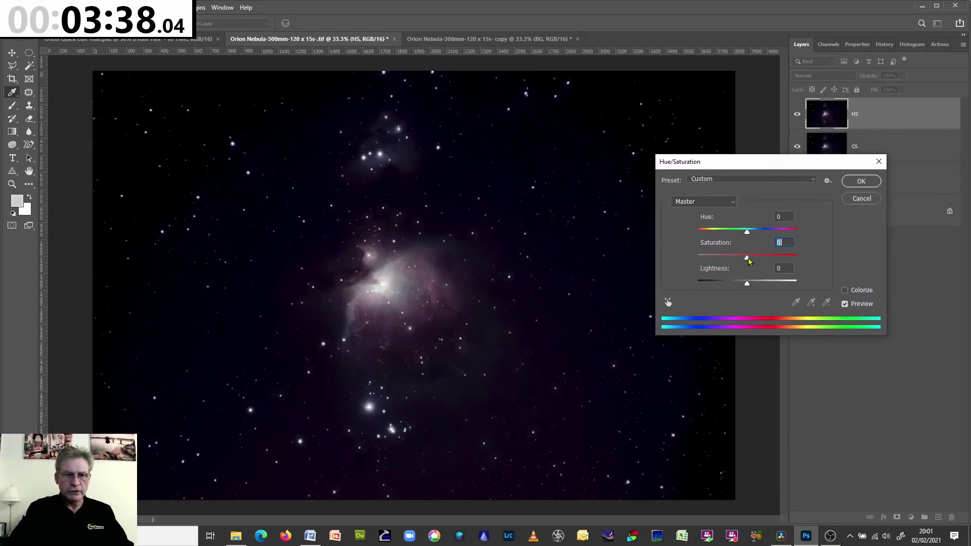
pyautogui.press('Up')
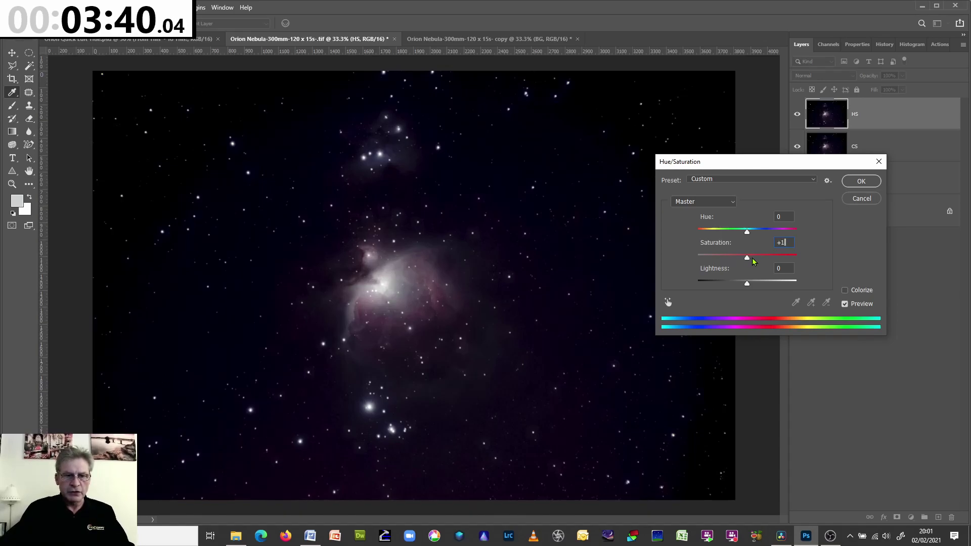
pyautogui.press('Up')
pyautogui.press('Up')
pyautogui.press('Up')
pyautogui.press('Up')
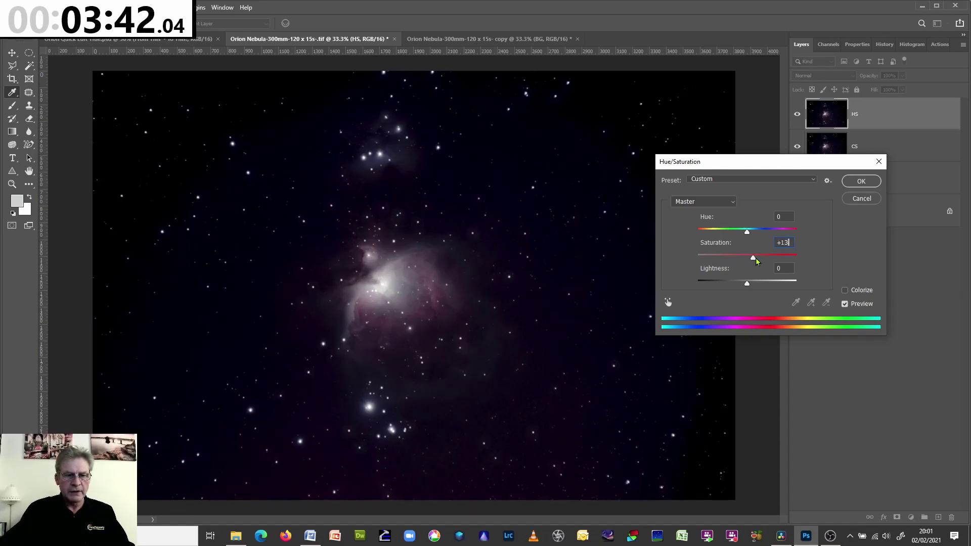
pyautogui.moveTo(756, 259); pyautogui.dragTo(758, 261)
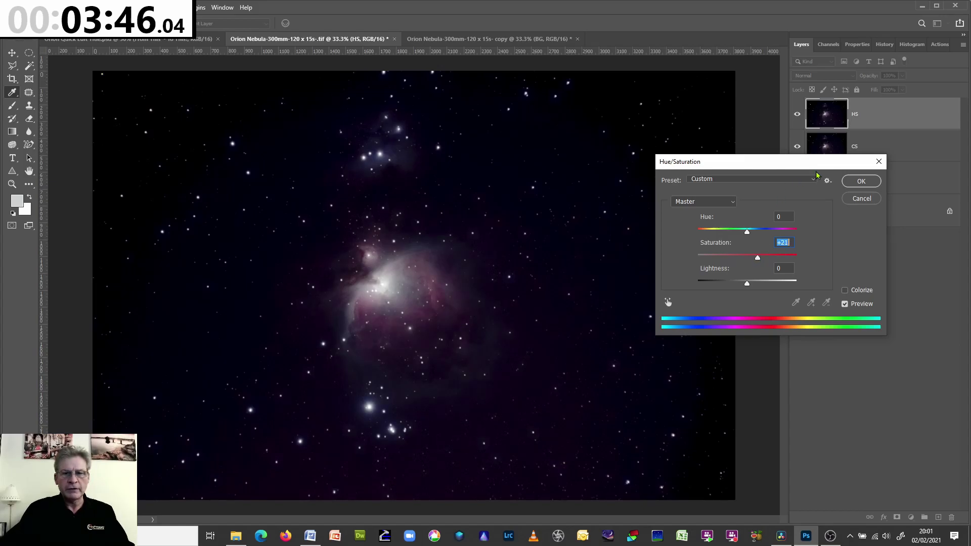
pyautogui.click(855, 181)
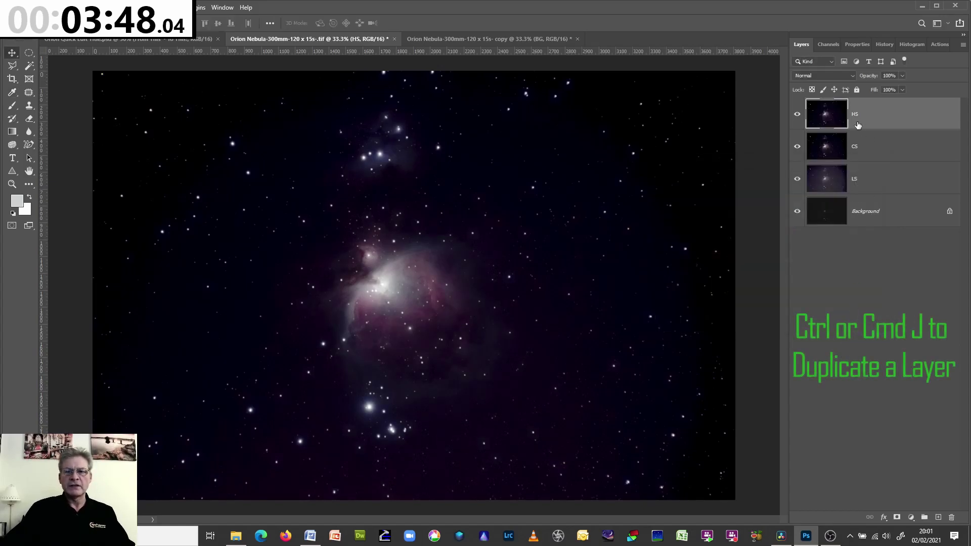
# Step: Duplicate the HS layer and name the copy 'BG'
pyautogui.hotkey('ctrl', 'j')
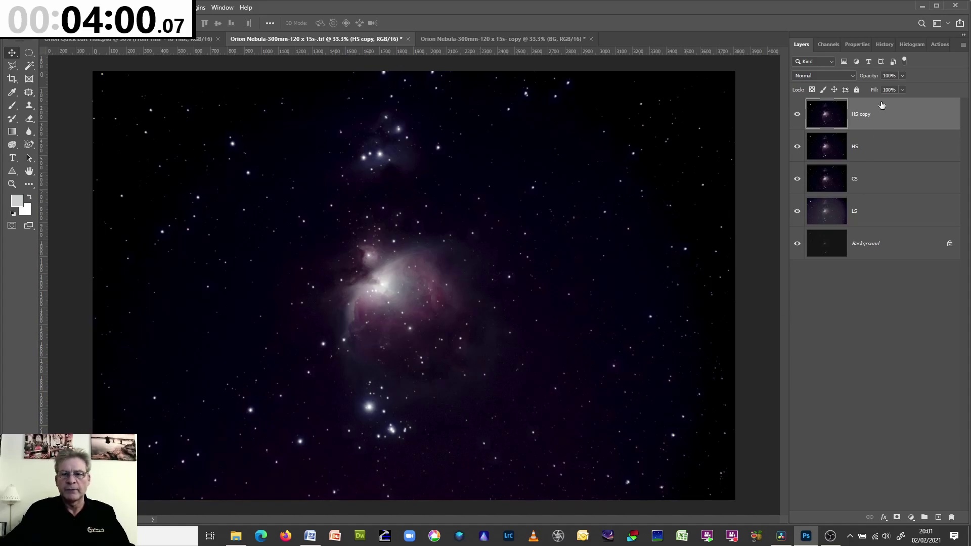
pyautogui.doubleClick(862, 114)
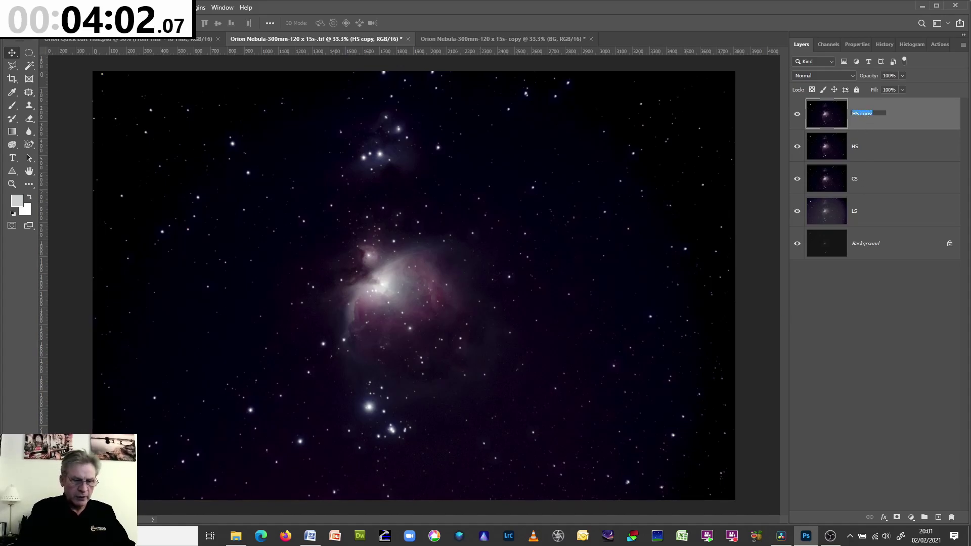
pyautogui.write('BG')
pyautogui.press('Return')
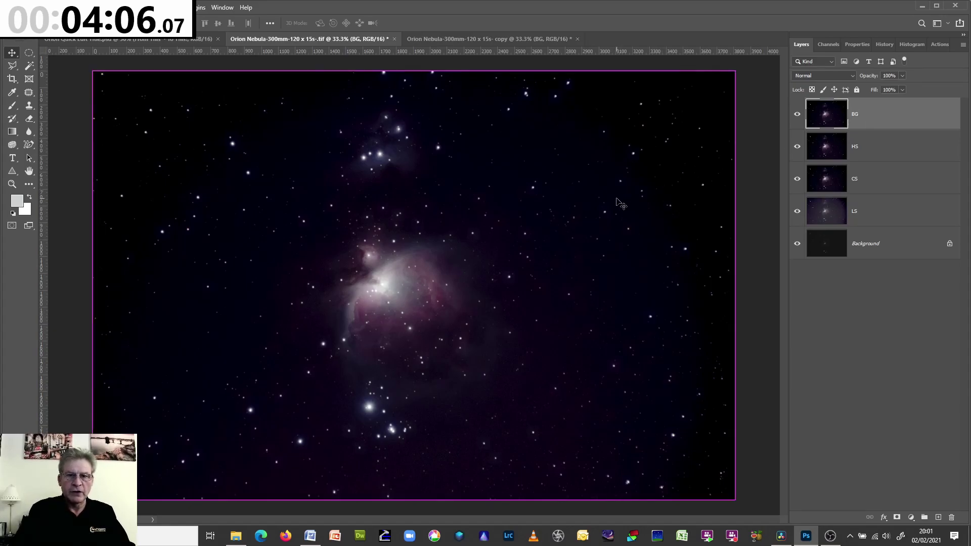
# Step: Open Levels on BG and look through the Red, Green and Blue channels, ending on Blue
pyautogui.hotkey('ctrl', 'l')
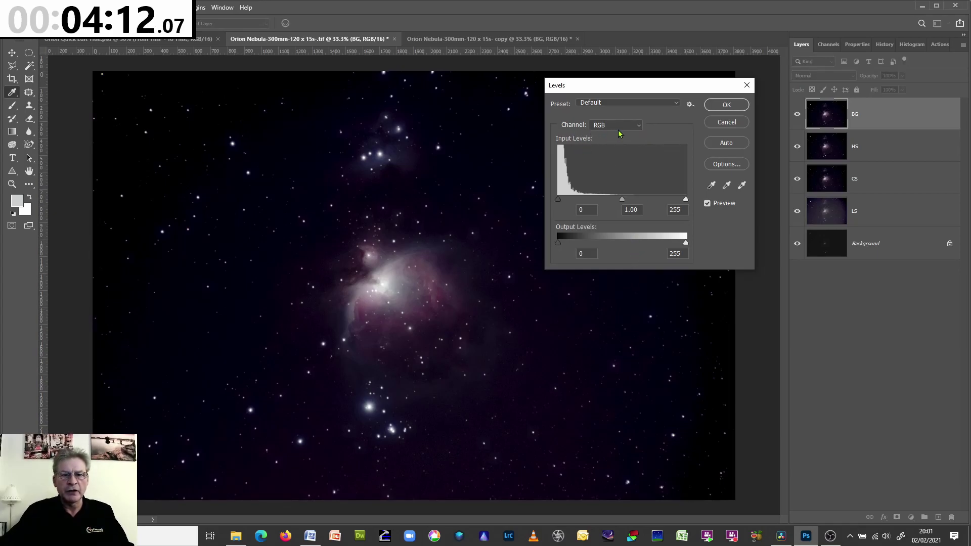
pyautogui.click(639, 129)
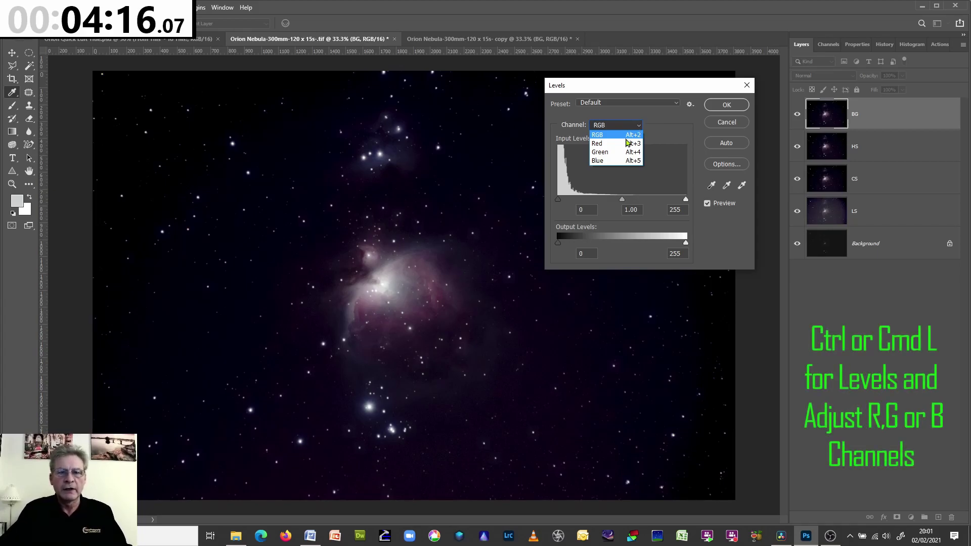
pyautogui.click(621, 143)
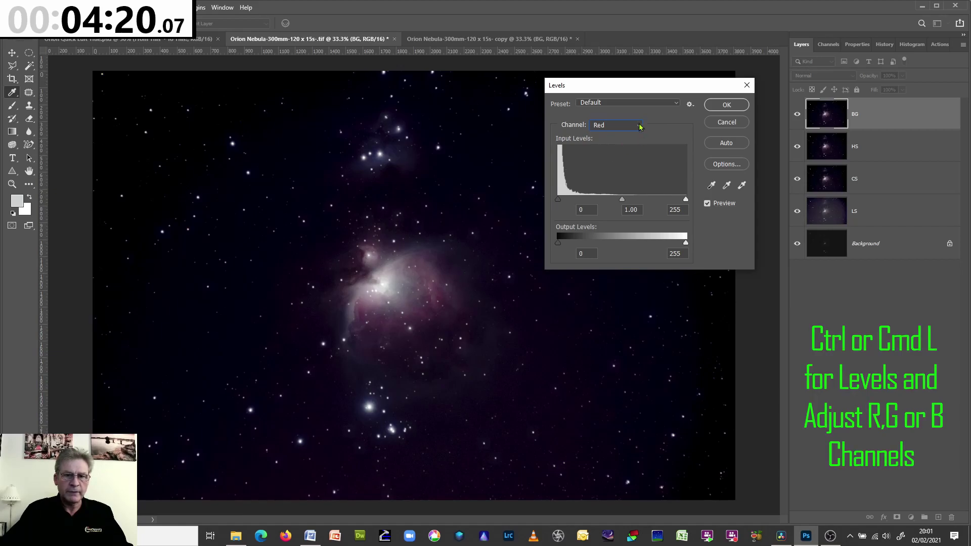
pyautogui.click(619, 125)
pyautogui.click(626, 152)
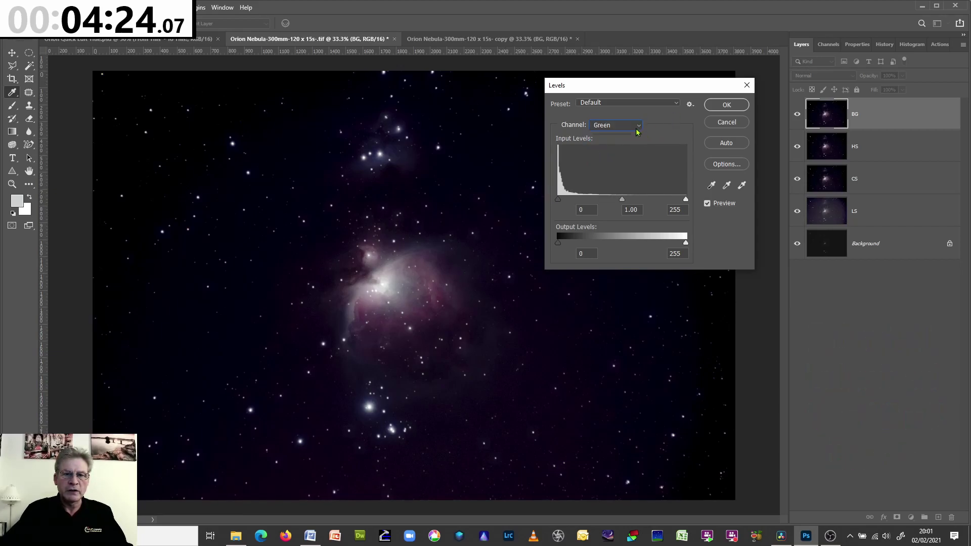
pyautogui.click(635, 127)
pyautogui.click(617, 159)
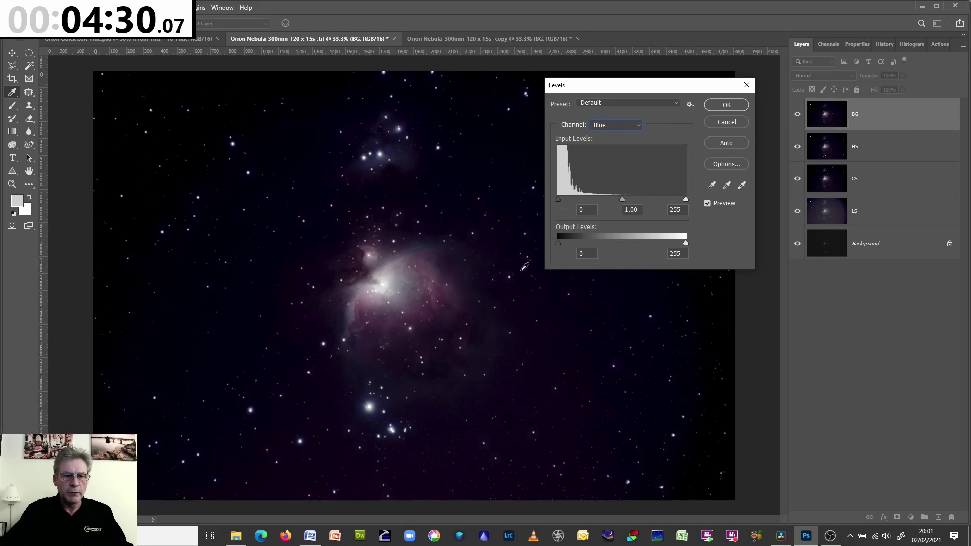
# Step: Raise the black input to 17 in the Blue channel and 10 in the Red channel
pyautogui.moveTo(560, 203); pyautogui.dragTo(561, 203)
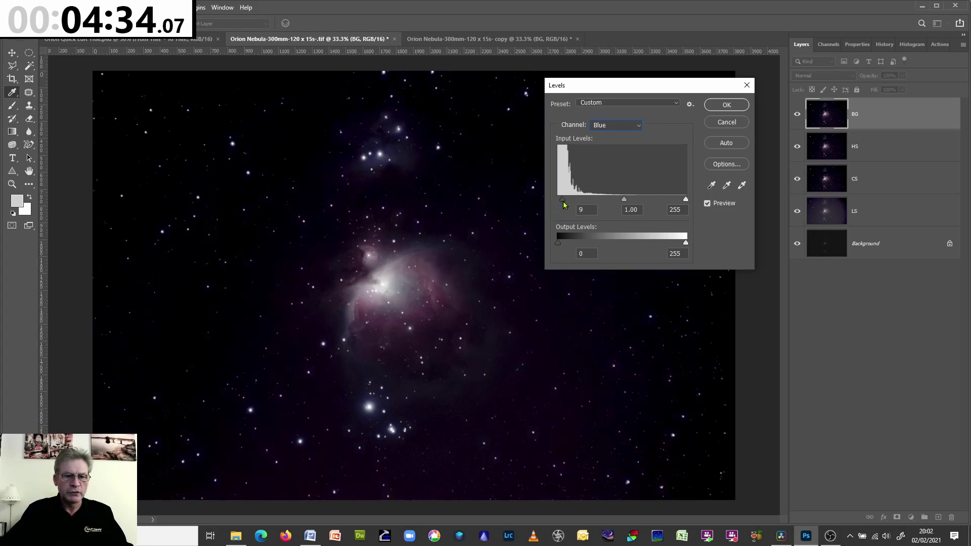
pyautogui.moveTo(566, 203); pyautogui.dragTo(568, 203)
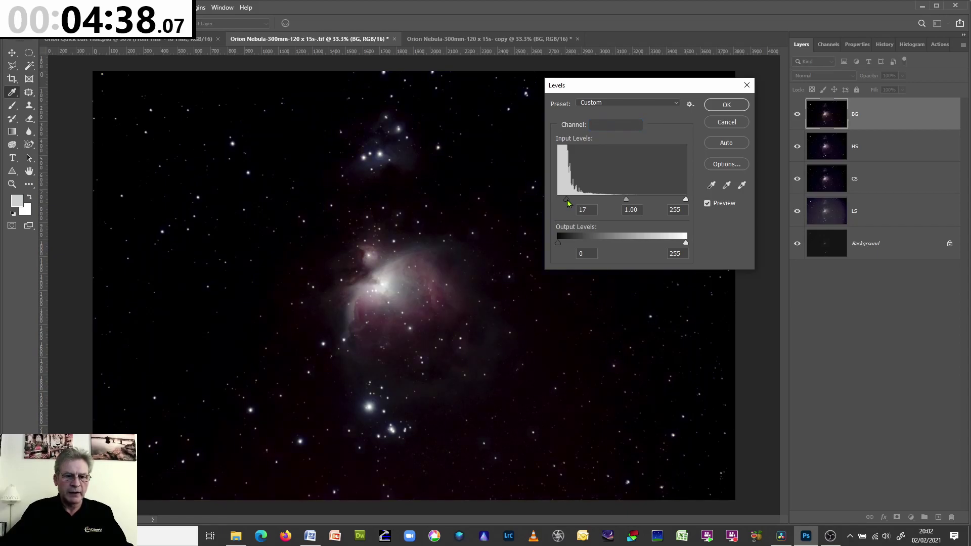
pyautogui.click(581, 209)
pyautogui.click(721, 105)
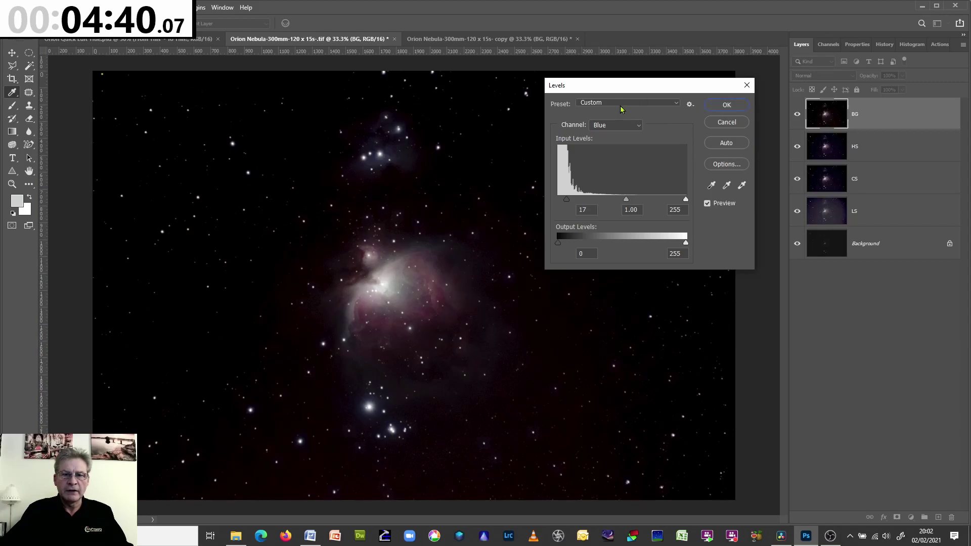
pyautogui.click(635, 125)
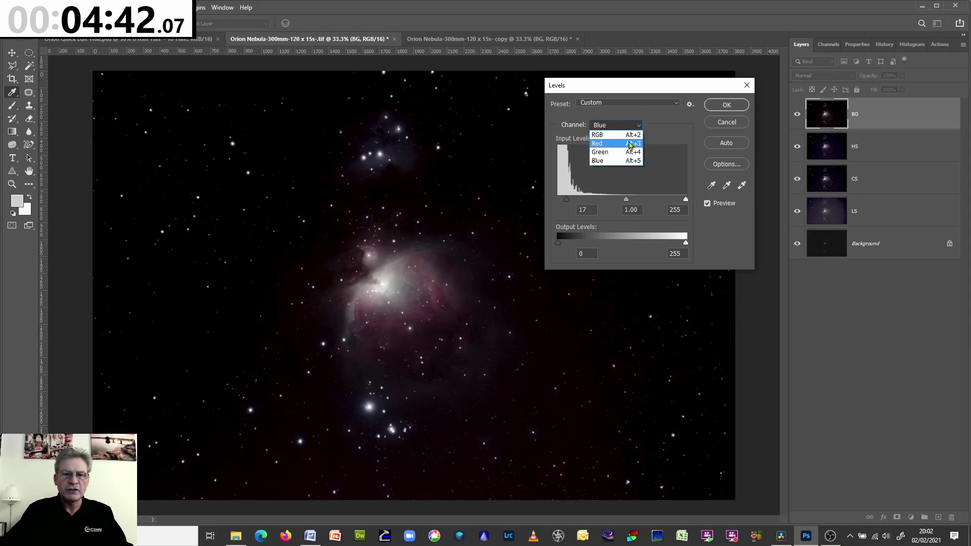
pyautogui.click(630, 144)
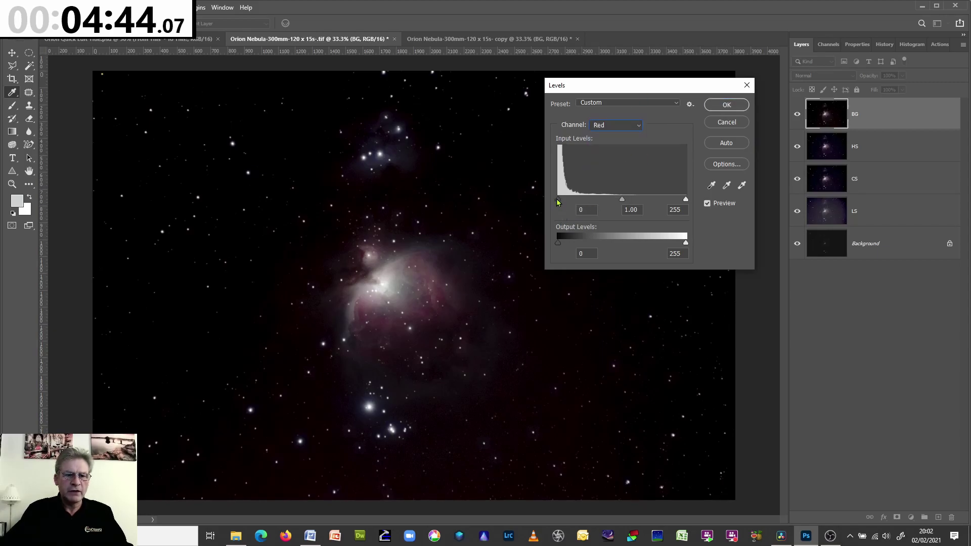
pyautogui.moveTo(560, 202); pyautogui.dragTo(565, 203)
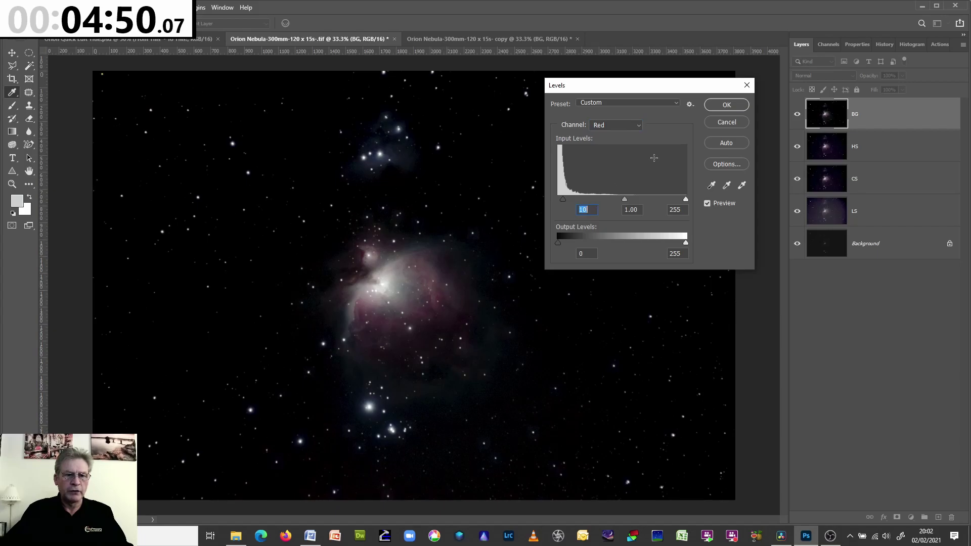
pyautogui.click(726, 105)
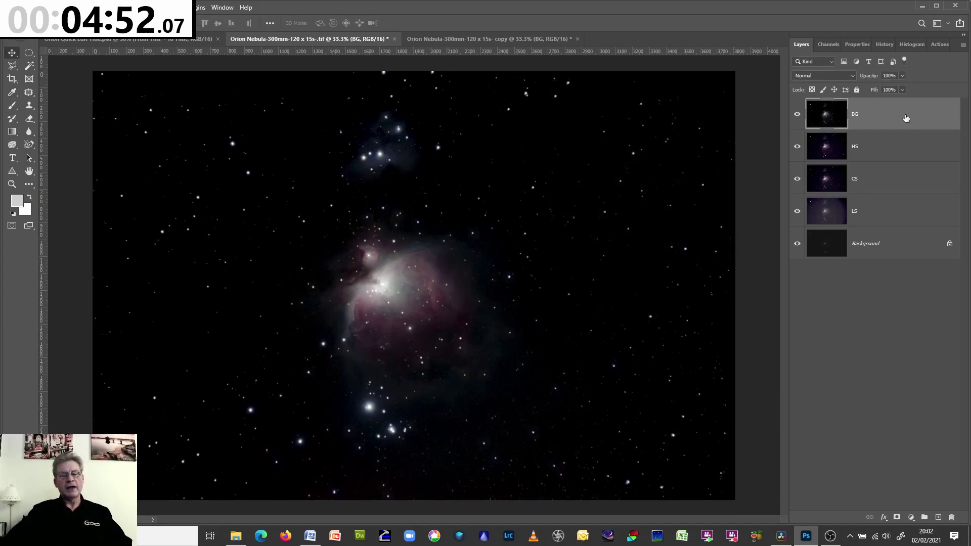
pyautogui.keyDown('alt'); pyautogui.click(799, 244); pyautogui.keyUp('alt')
pyautogui.click(798, 114)
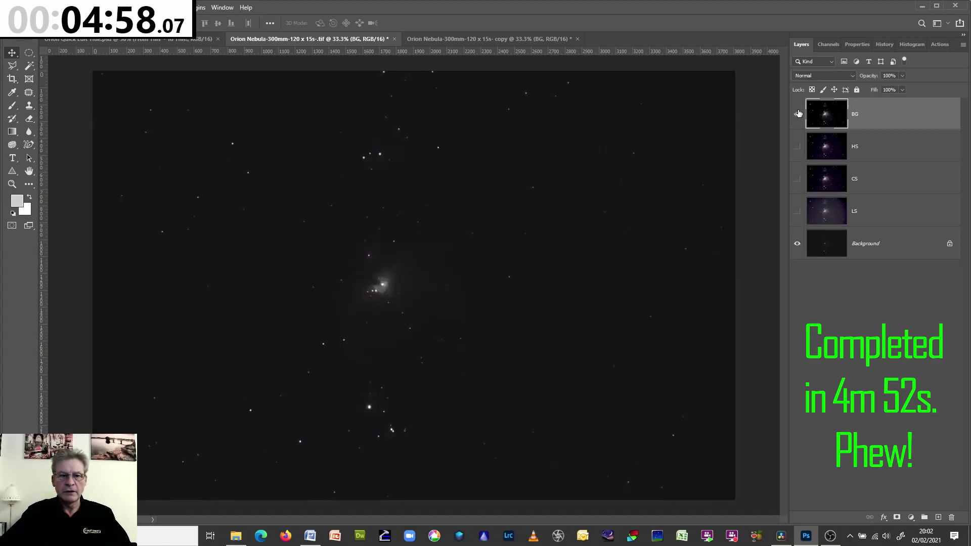